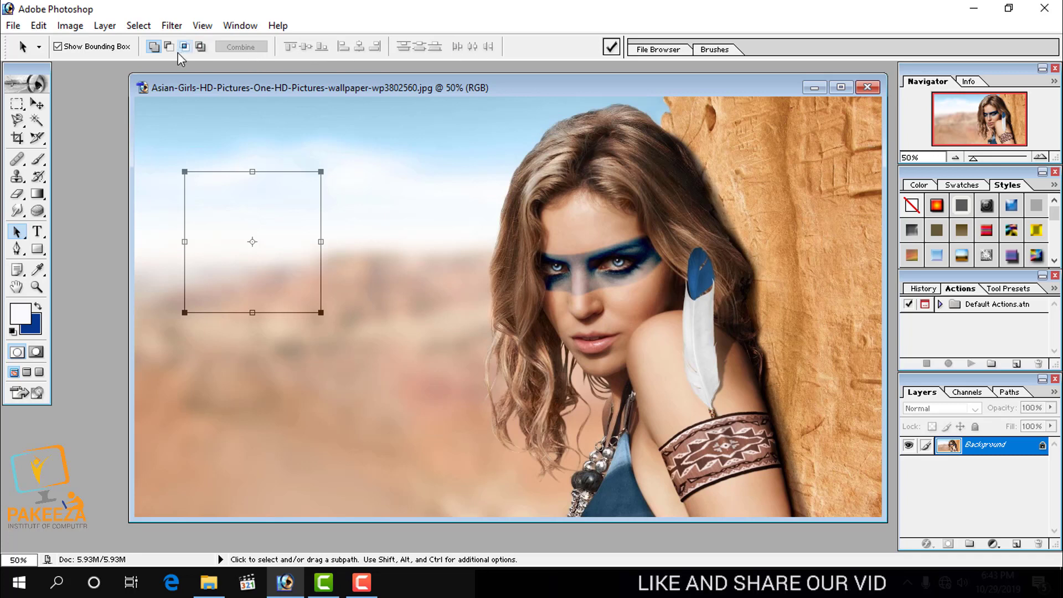
Move the square path right to about X 573 px, Y 391 px, scaling it to about 102.3% width and 107.7% height.
{"action": "left_click", "coordinate": [202, 131]}
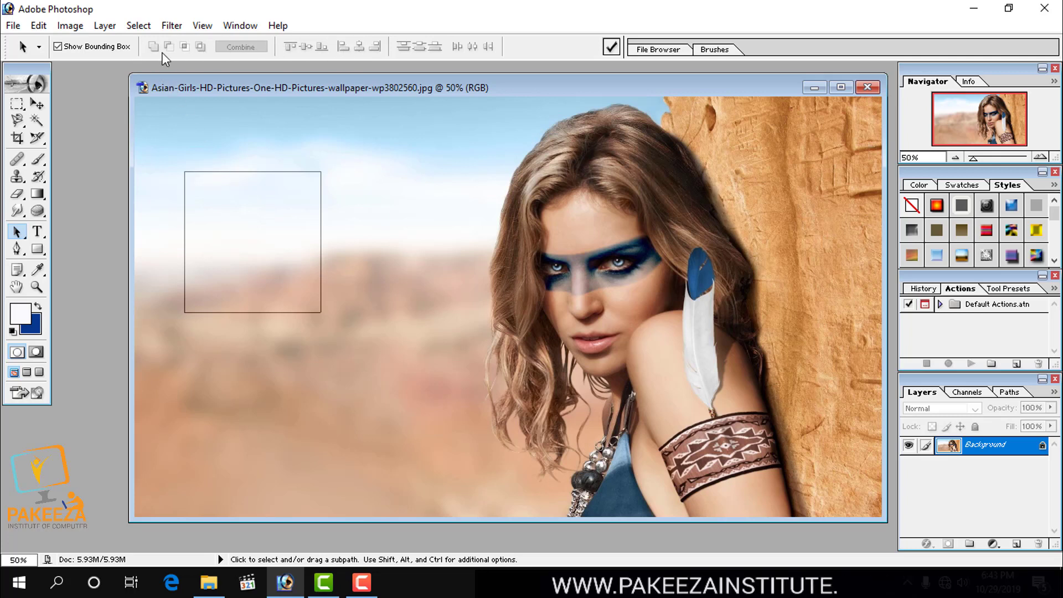
{"action": "left_click", "coordinate": [184, 170]}
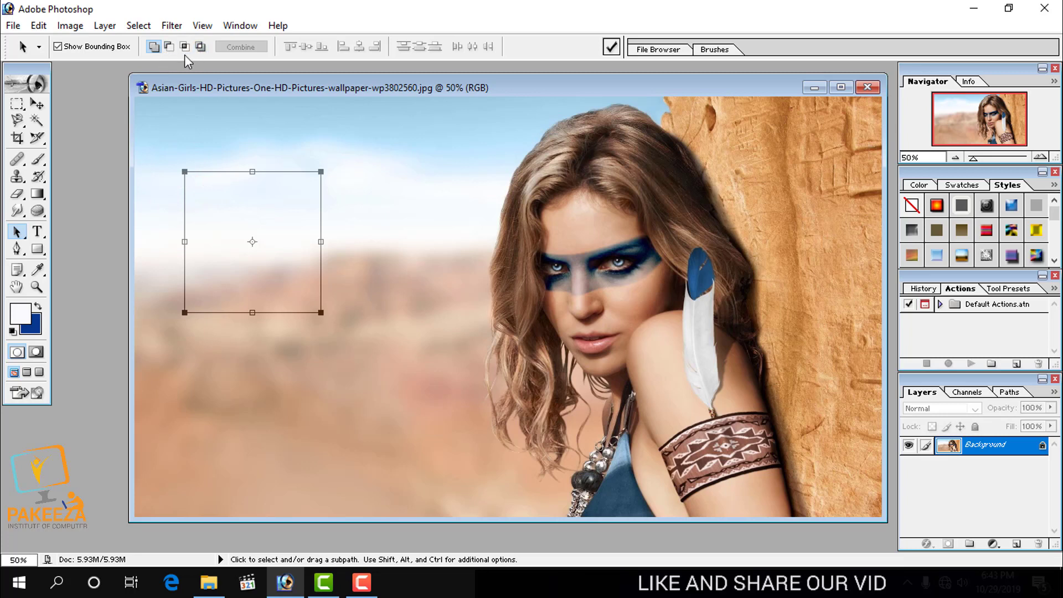
{"action": "left_click", "coordinate": [304, 49]}
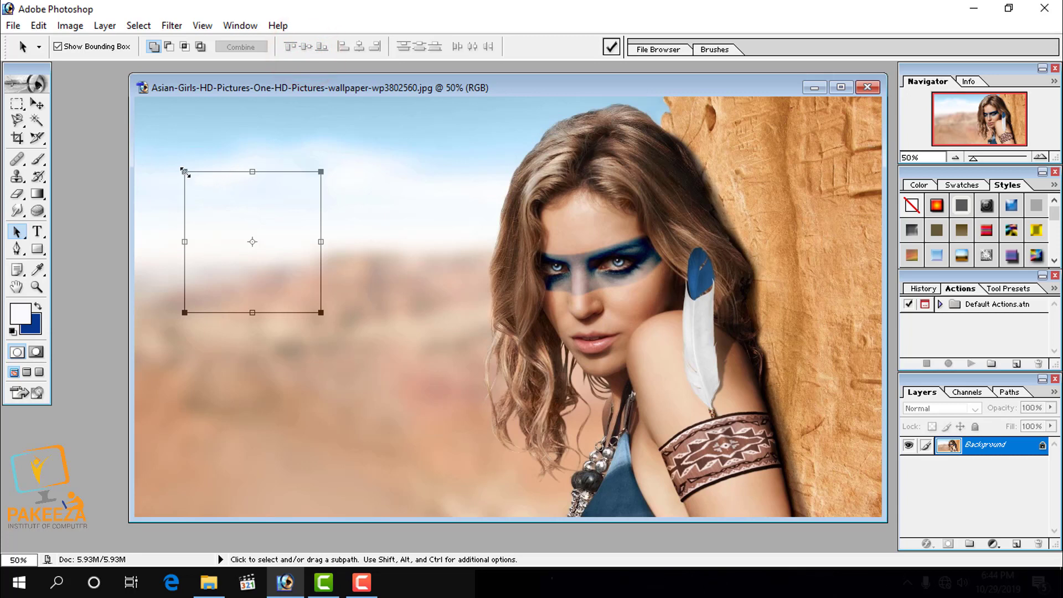
{"action": "left_click_drag", "start_coordinate": [187, 171], "coordinate": [291, 174]}
{"action": "mouse_move", "coordinate": [429, 317]}
{"action": "left_mouse_down"}
{"action": "mouse_move", "coordinate": [361, 257]}
{"action": "mouse_move", "coordinate": [399, 285]}
{"action": "mouse_move", "coordinate": [390, 299]}
{"action": "mouse_move", "coordinate": [415, 283]}
{"action": "mouse_move", "coordinate": [443, 330]}
{"action": "mouse_move", "coordinate": [220, 268]}
{"action": "mouse_move", "coordinate": [271, 259]}
{"action": "mouse_move", "coordinate": [433, 330]}
{"action": "left_mouse_up"}
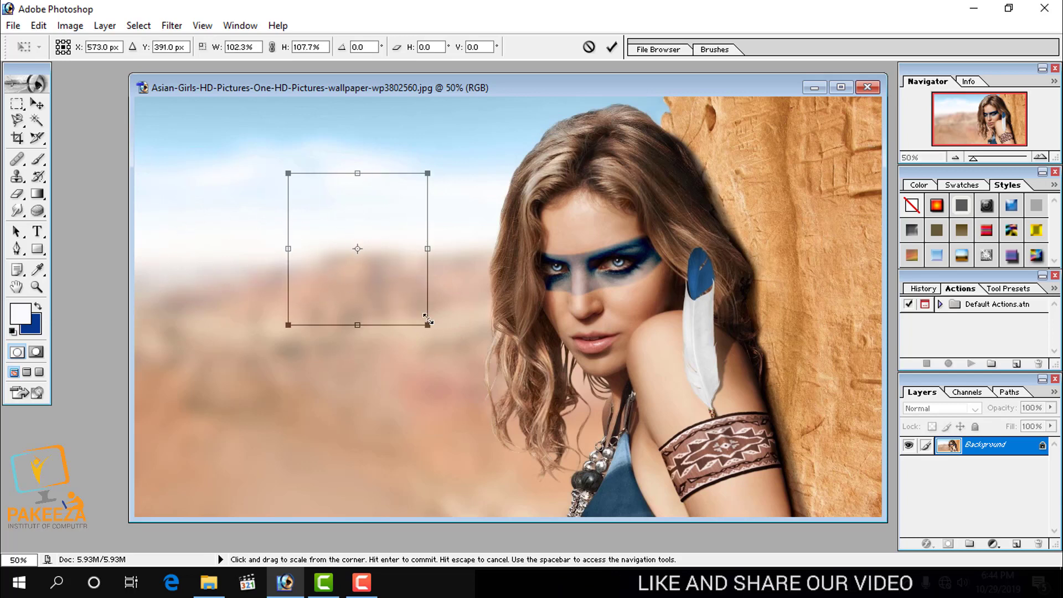
{"action": "key", "text": "Return"}
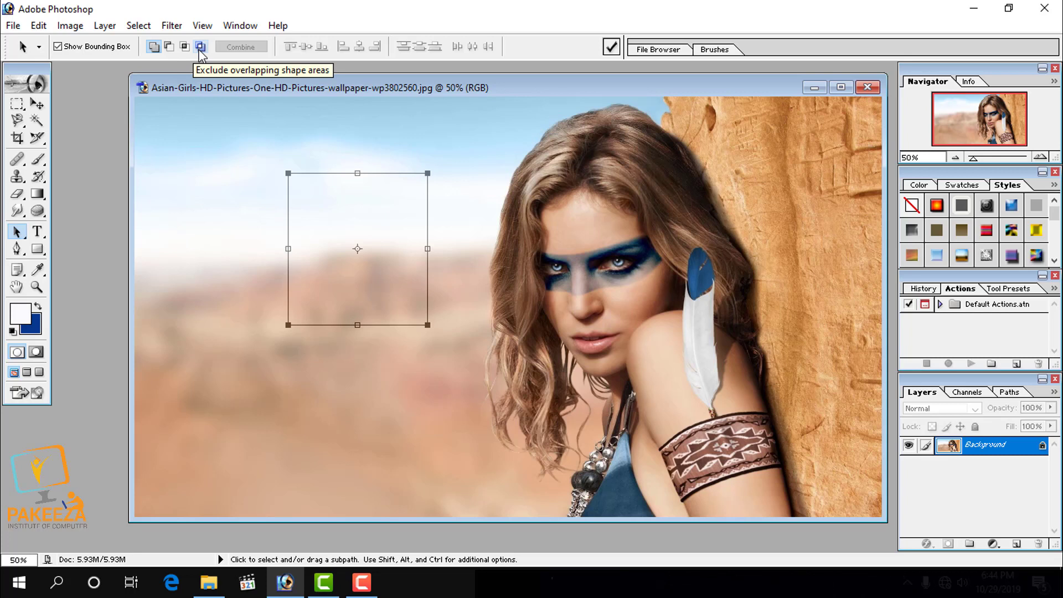
Set the square path to subtract from the shape area and draw a tall, narrow rectangular path beside its left edge.
{"action": "left_click", "coordinate": [326, 15]}
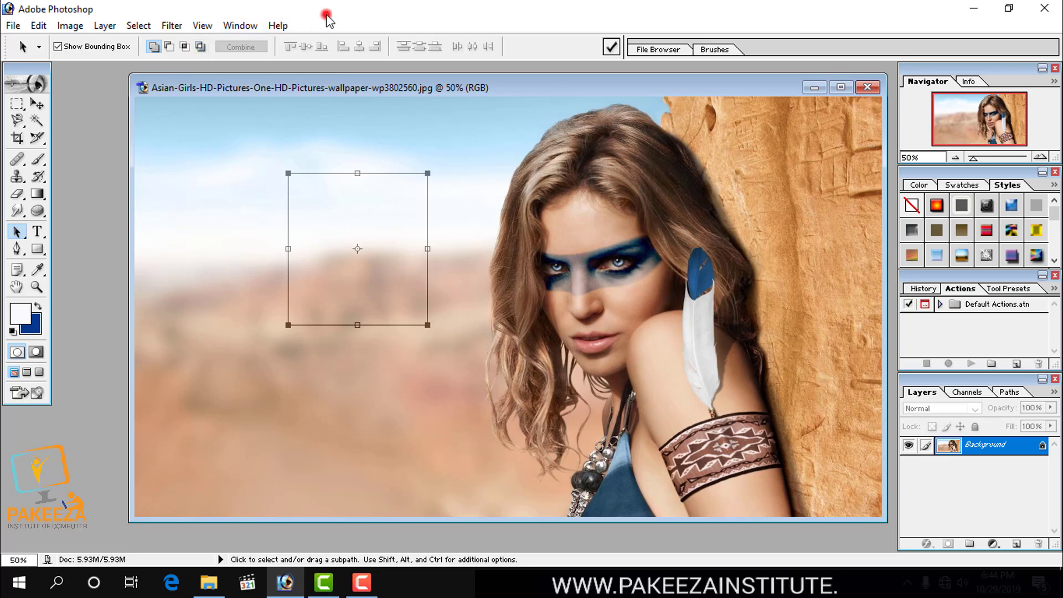
{"action": "left_click", "coordinate": [172, 48]}
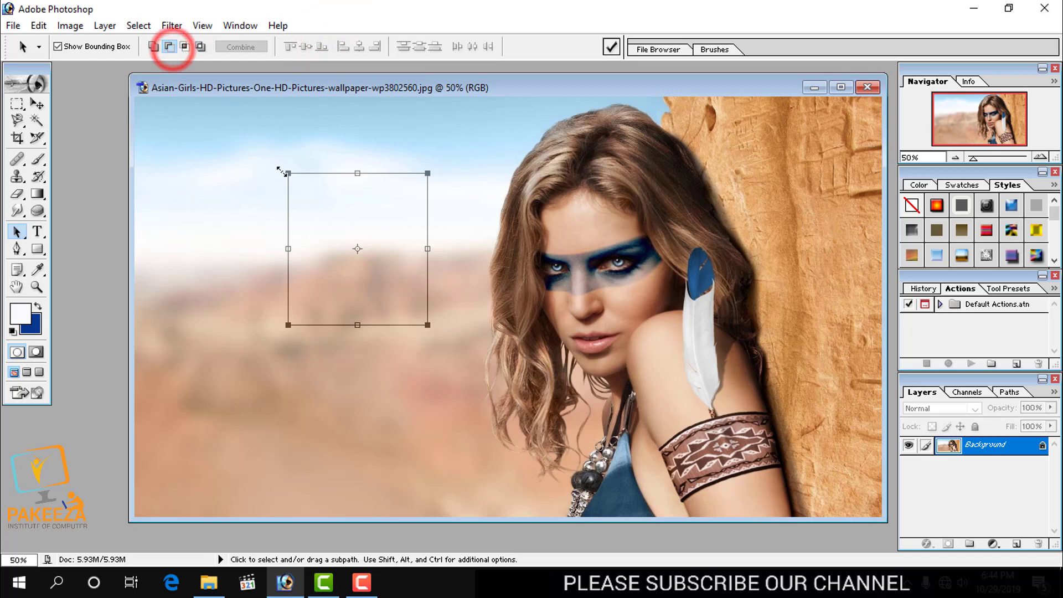
{"action": "left_click", "coordinate": [40, 250]}
{"action": "left_click_drag", "start_coordinate": [187, 165], "coordinate": [255, 380]}
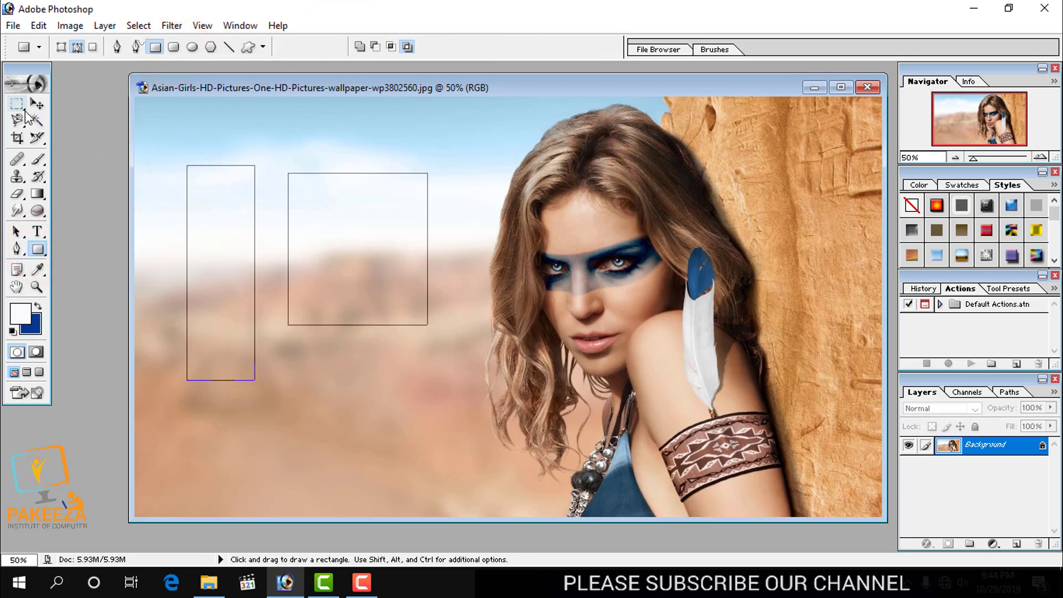
Scale the narrow path to about 81.9% height, rotate it about 1.6°, and move it to overlap the square's lower half.
{"action": "left_click", "coordinate": [17, 231]}
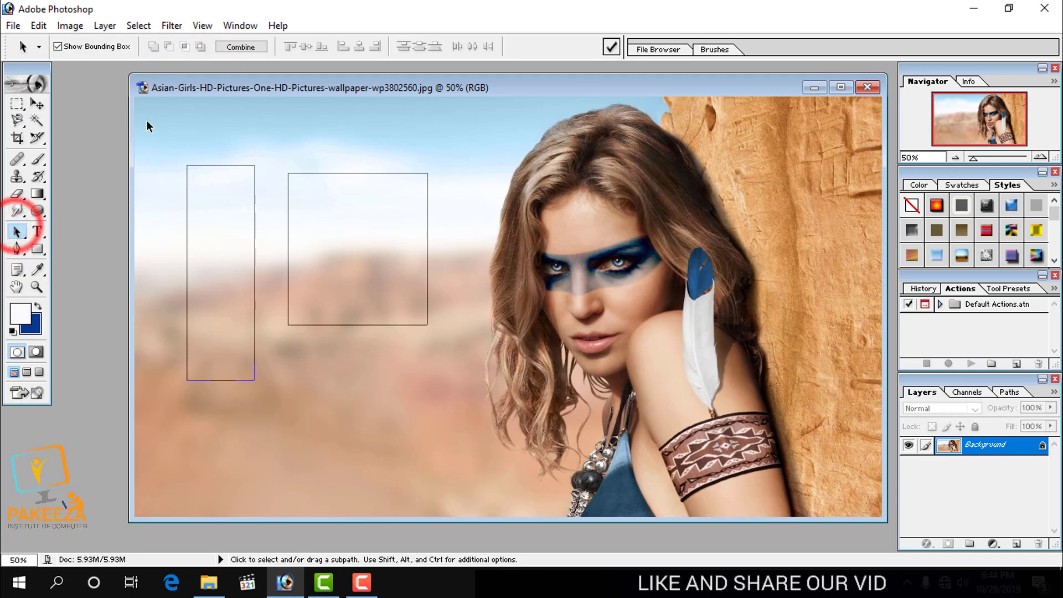
{"action": "left_click_drag", "start_coordinate": [179, 160], "coordinate": [371, 244]}
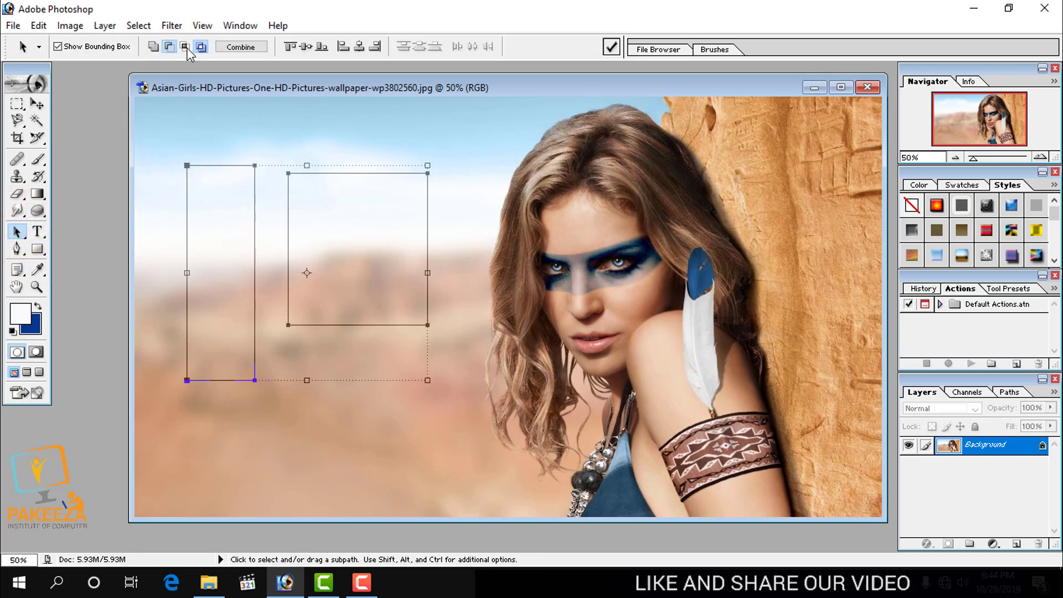
{"action": "left_click", "coordinate": [332, 126]}
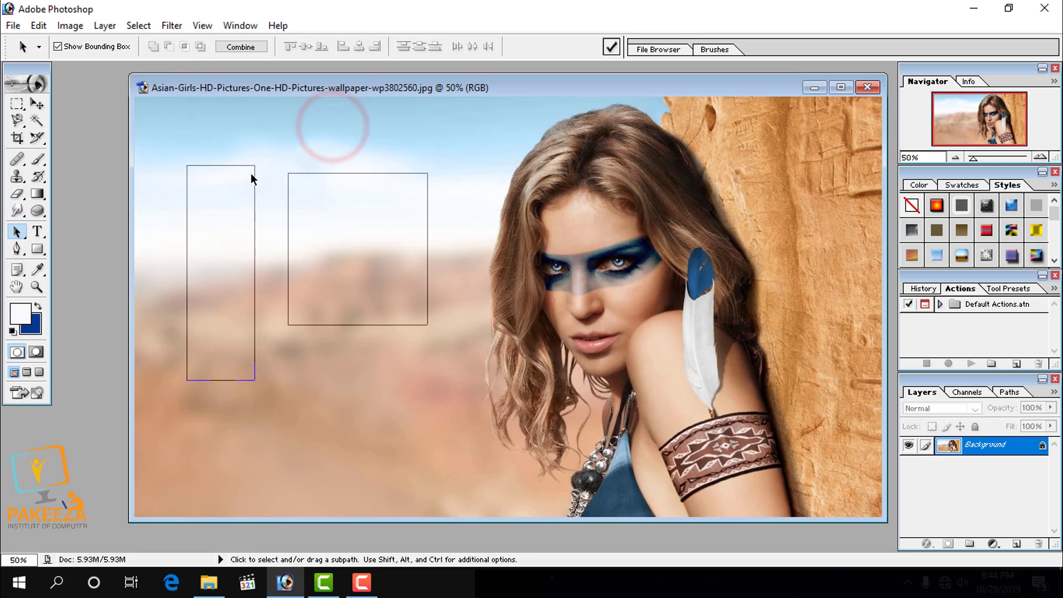
{"action": "left_click_drag", "start_coordinate": [242, 165], "coordinate": [232, 204]}
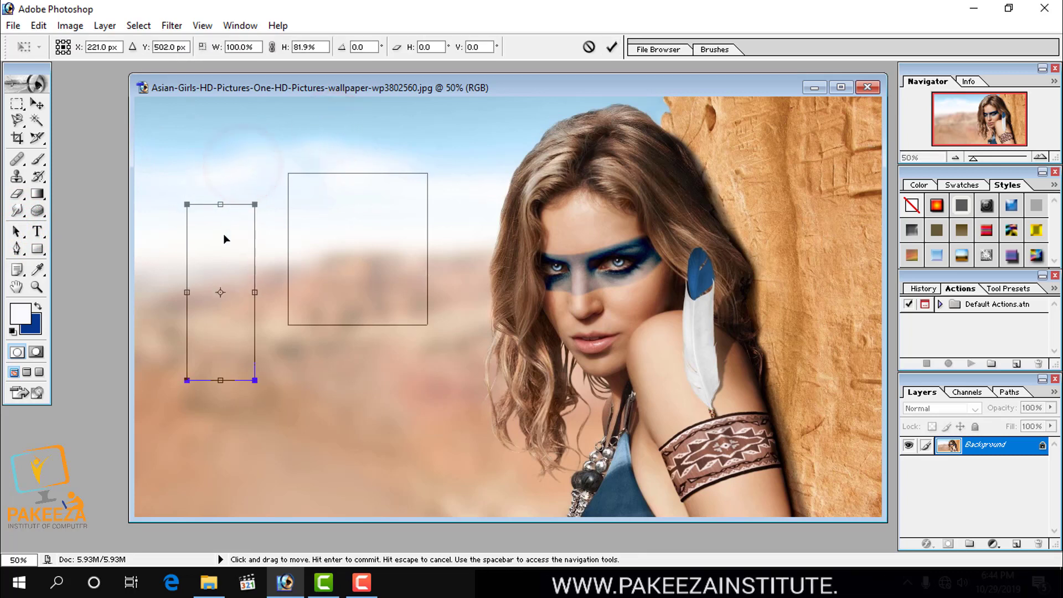
{"action": "left_click_drag", "start_coordinate": [173, 161], "coordinate": [177, 159]}
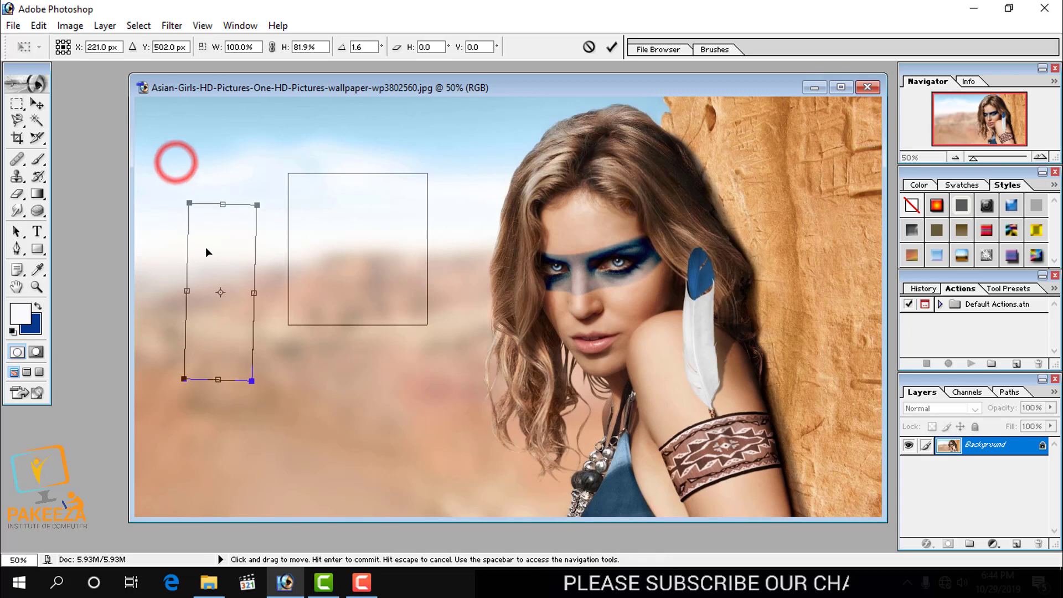
{"action": "mouse_move", "coordinate": [209, 249]}
{"action": "left_mouse_down"}
{"action": "mouse_move", "coordinate": [340, 227]}
{"action": "mouse_move", "coordinate": [343, 275]}
{"action": "left_mouse_up"}
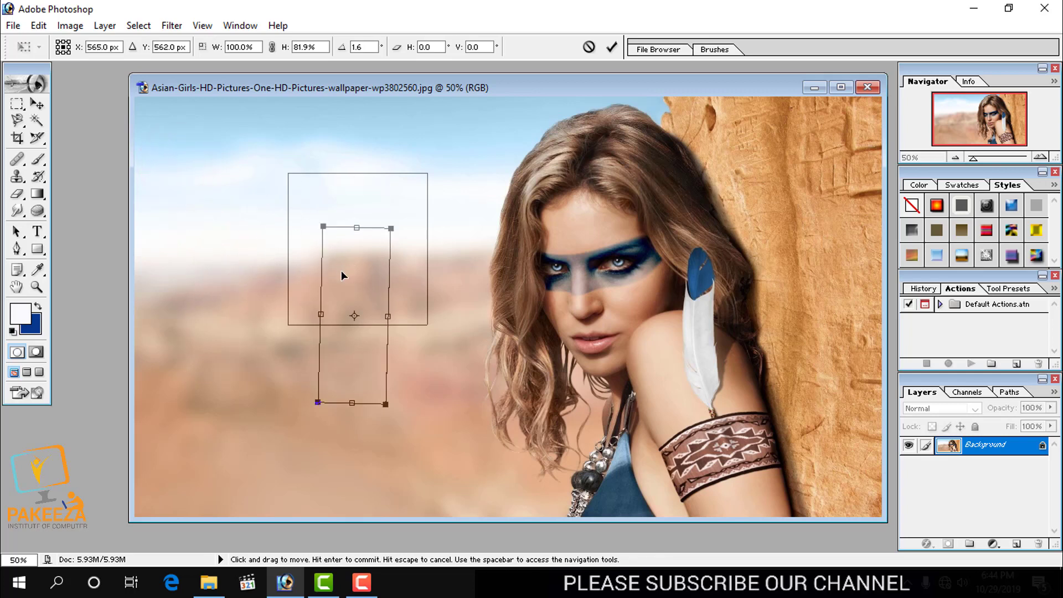
{"action": "left_click", "coordinate": [248, 186]}
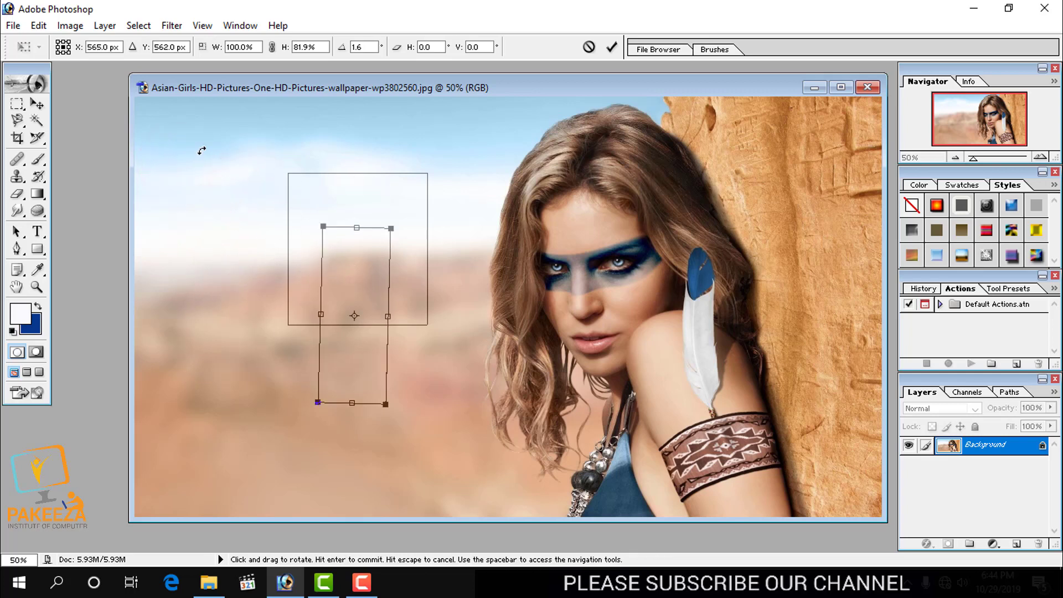
{"action": "key", "text": "Return"}
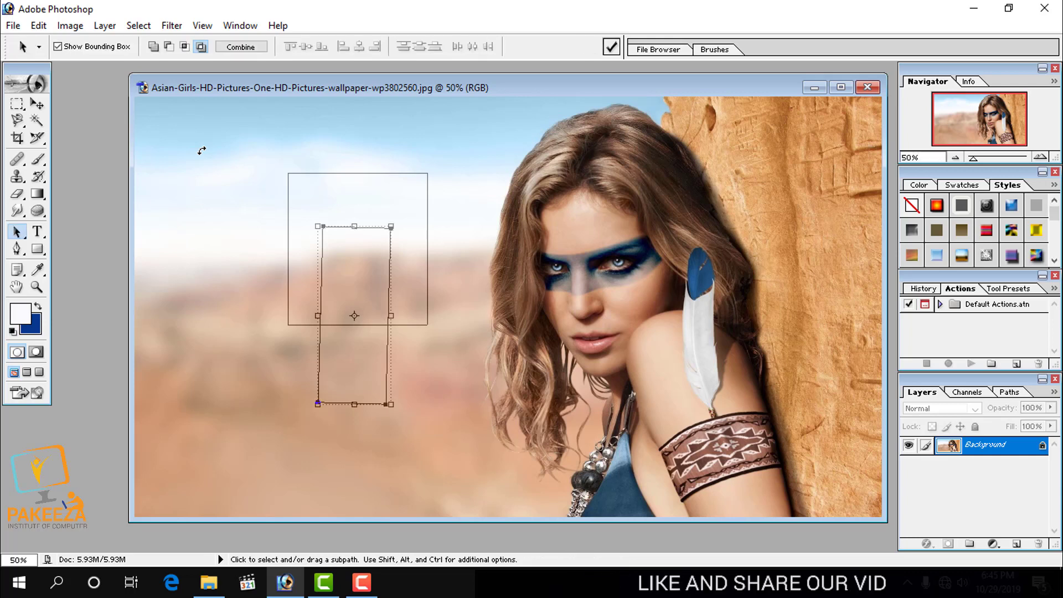
Try combining both overlapping paths with the intersect shape areas mode, and undo the combination.
{"action": "left_click", "coordinate": [256, 177]}
{"action": "left_click_drag", "start_coordinate": [238, 135], "coordinate": [441, 367]}
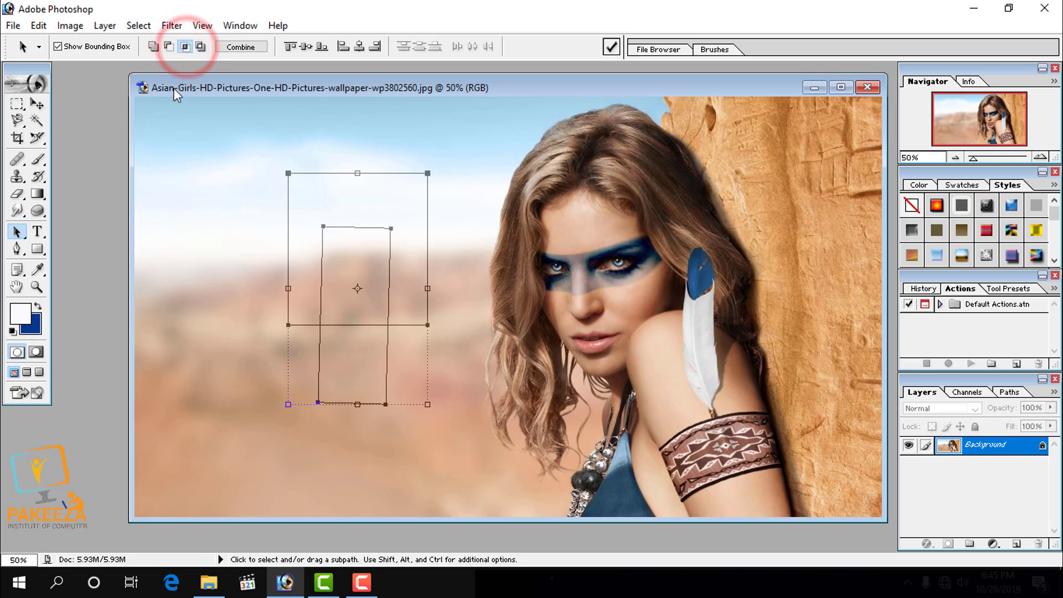
{"action": "left_click", "coordinate": [241, 47]}
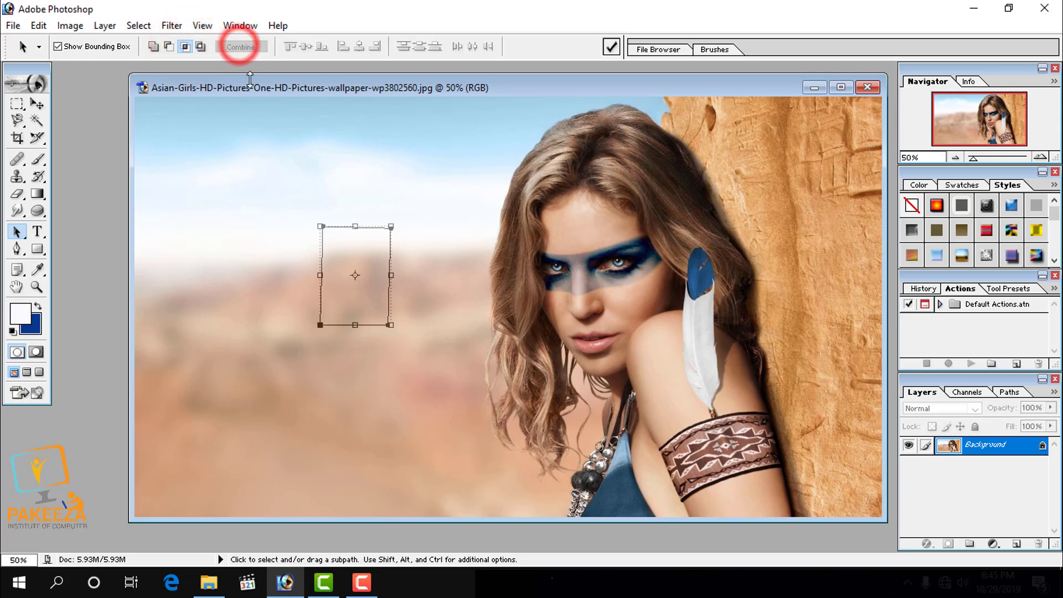
{"action": "left_click", "coordinate": [242, 194]}
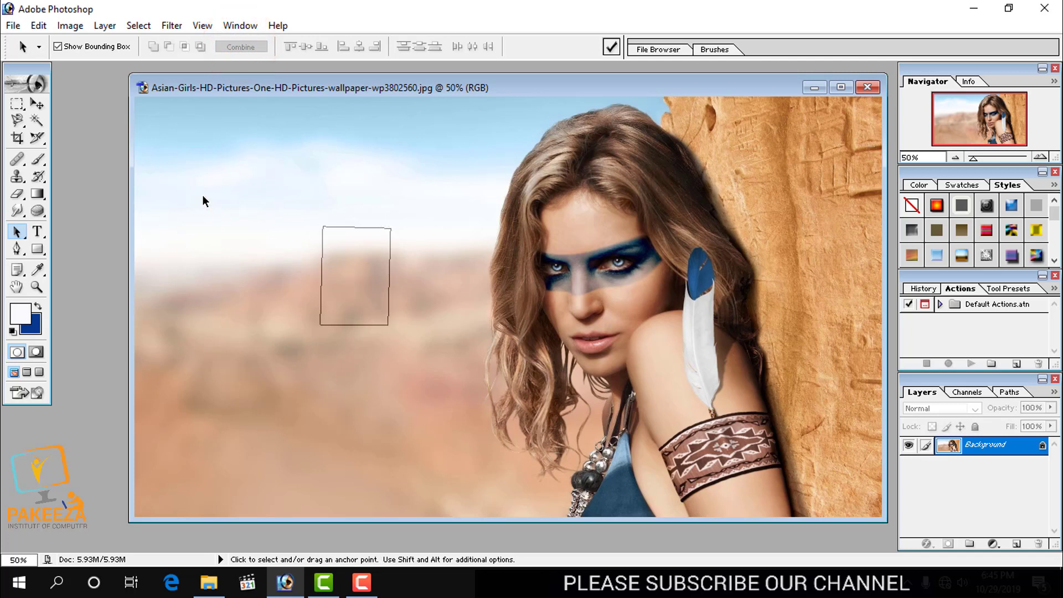
{"action": "key", "text": "ctrl+z"}
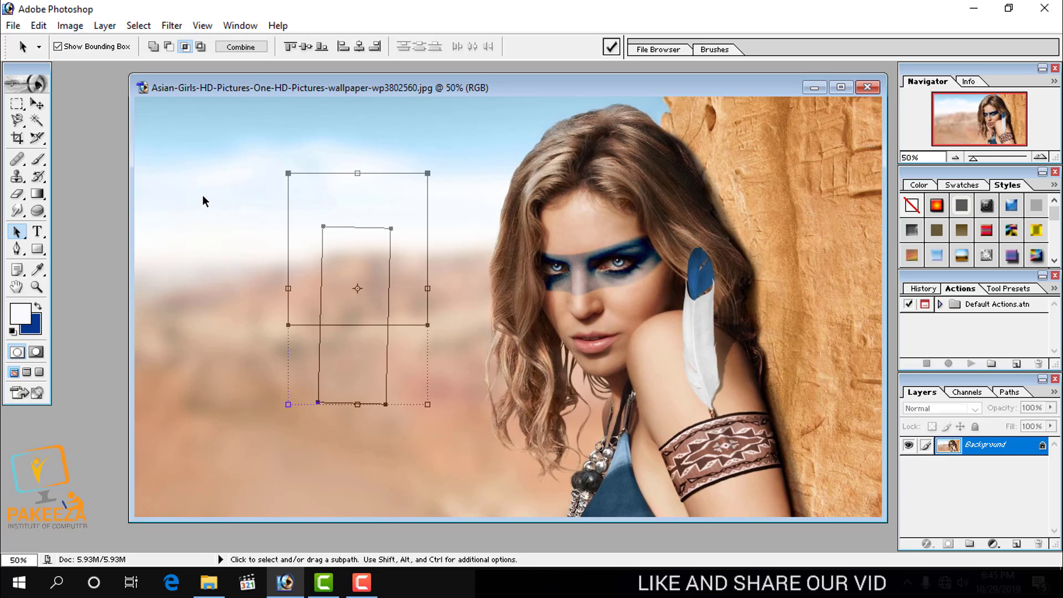
Try combining both overlapping paths with the subtract from shape area mode, and undo the combination.
{"action": "left_click", "coordinate": [169, 47]}
{"action": "left_click", "coordinate": [234, 47]}
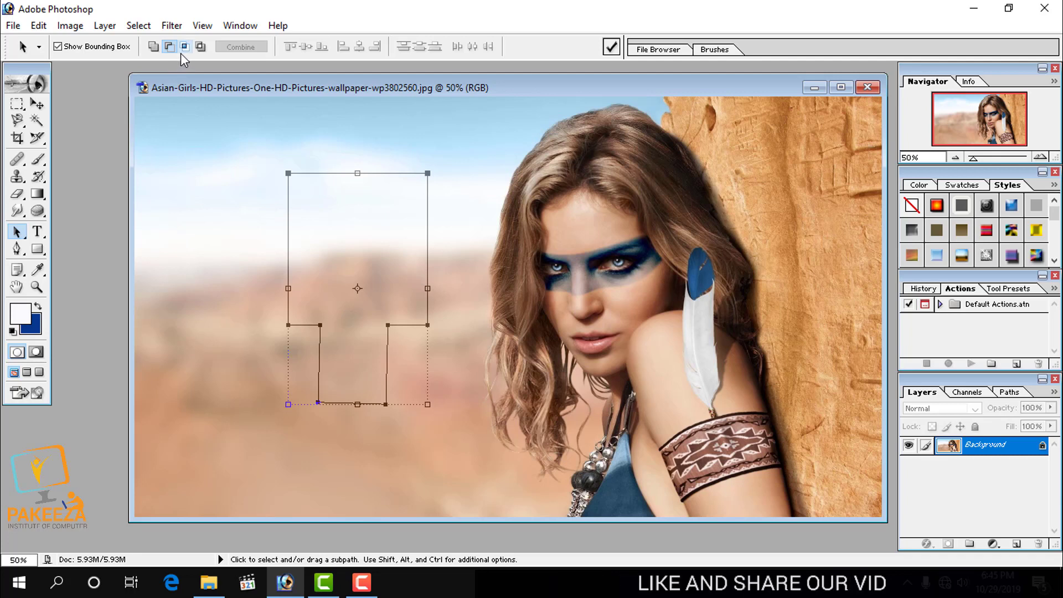
{"action": "left_click", "coordinate": [280, 173]}
{"action": "left_click", "coordinate": [206, 151]}
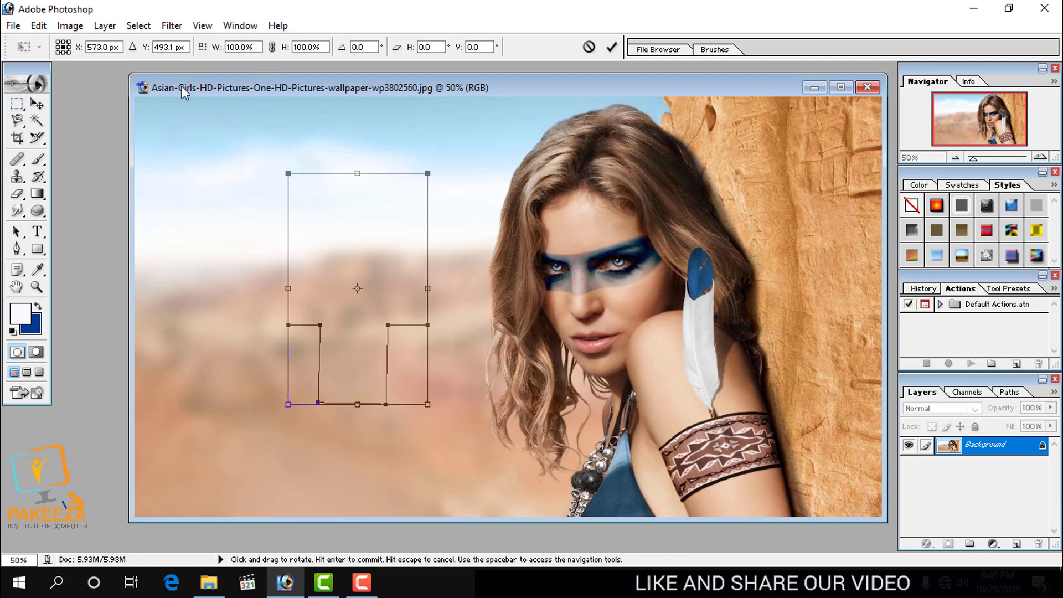
{"action": "left_click_drag", "start_coordinate": [182, 87], "coordinate": [158, 91]}
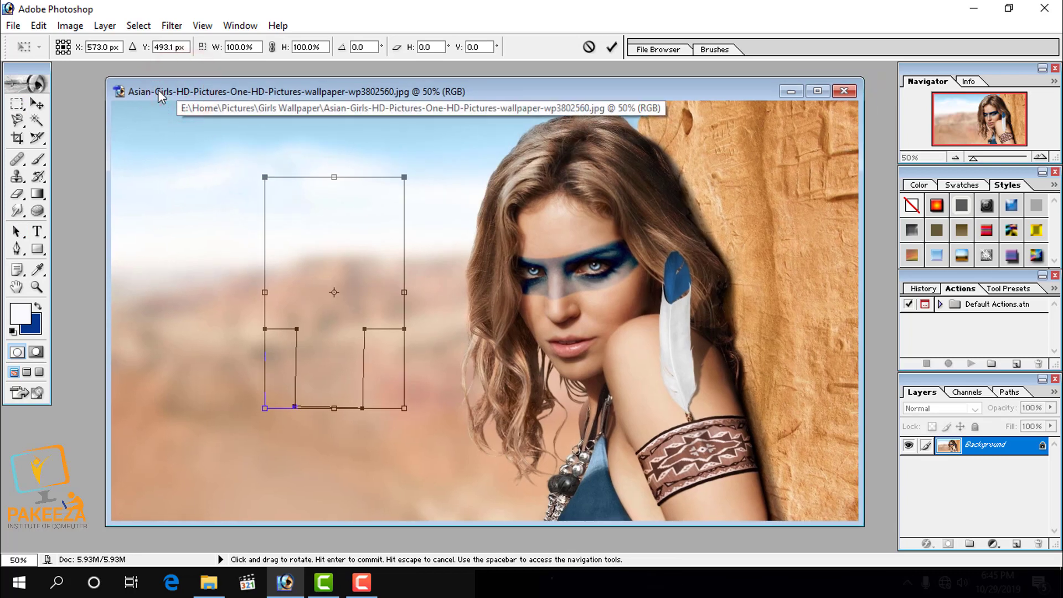
{"action": "key", "text": "Return"}
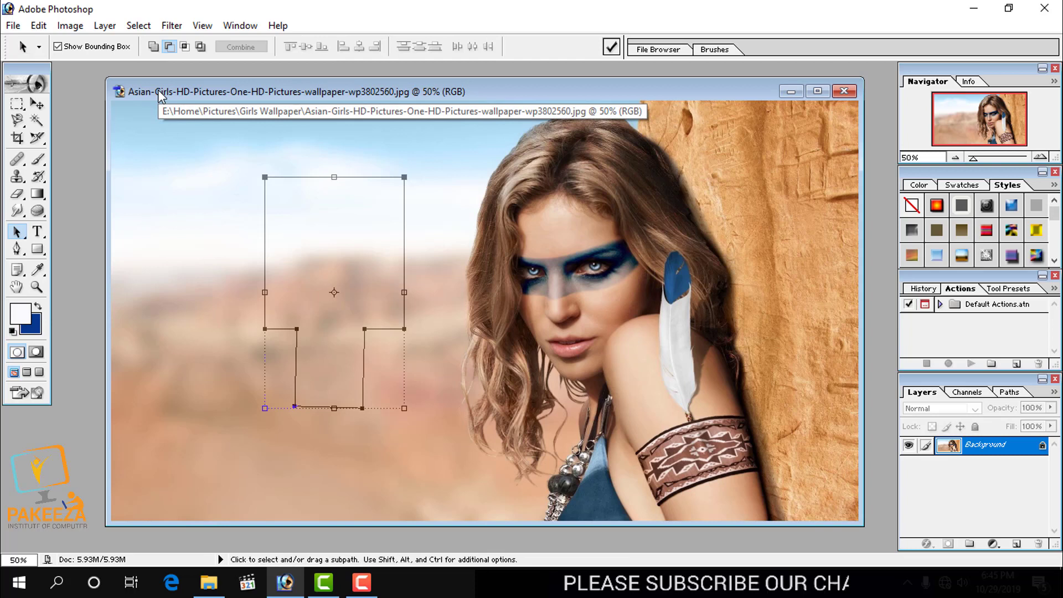
{"action": "key", "text": "ctrl+alt+z"}
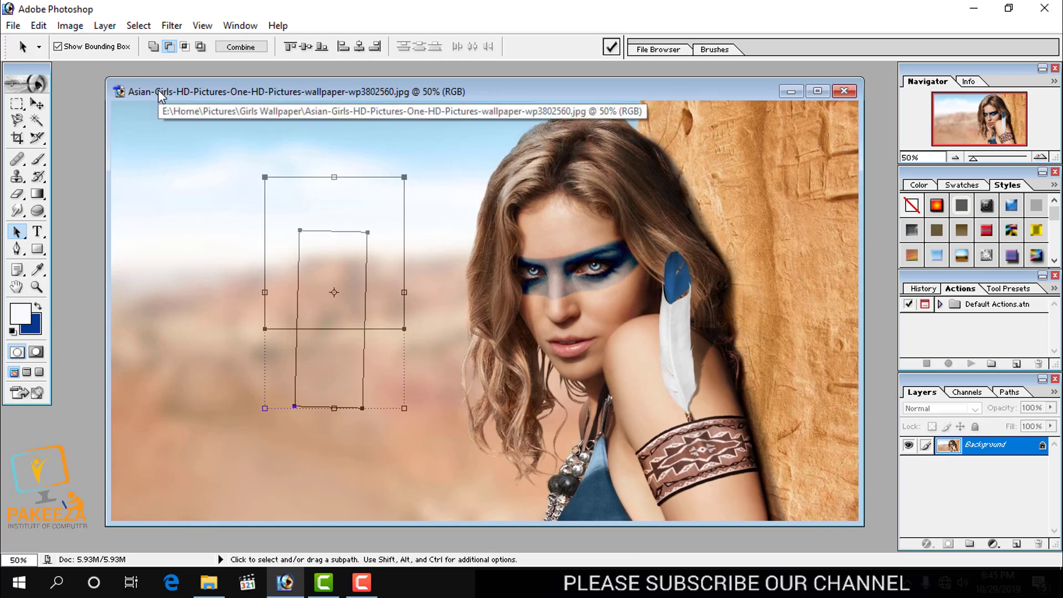
Switch both paths back to intersect shape areas, test Combine on them, and undo the merge.
{"action": "left_click", "coordinate": [184, 47]}
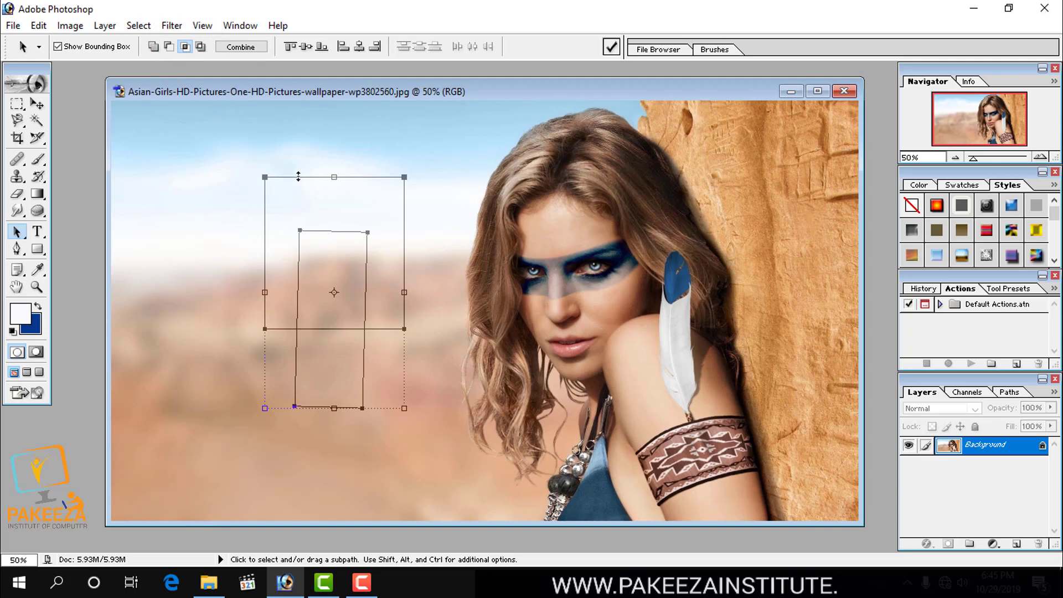
{"action": "left_click", "coordinate": [231, 50]}
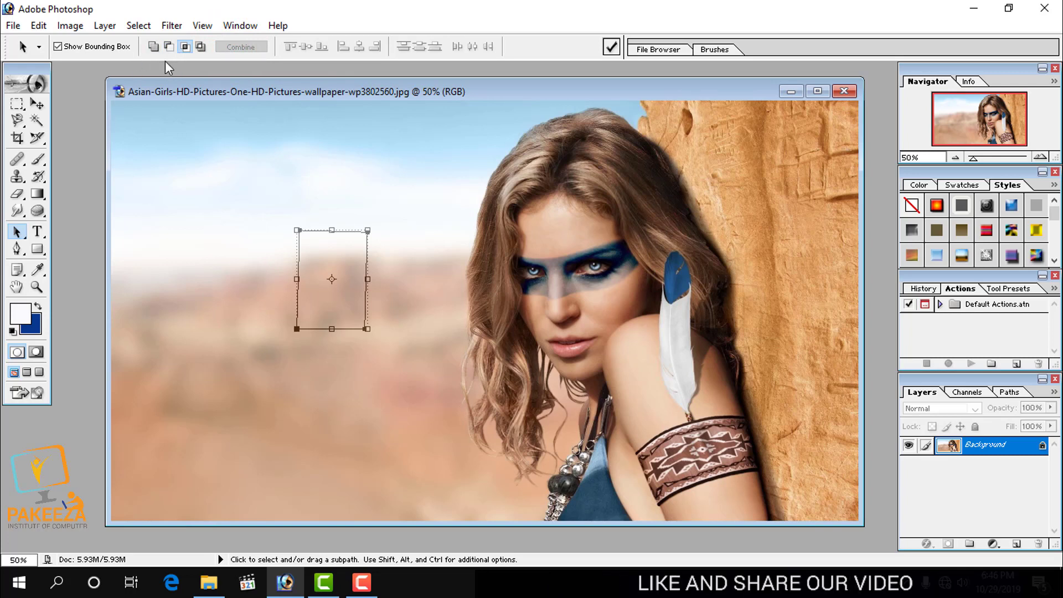
{"action": "key", "text": "ctrl+z"}
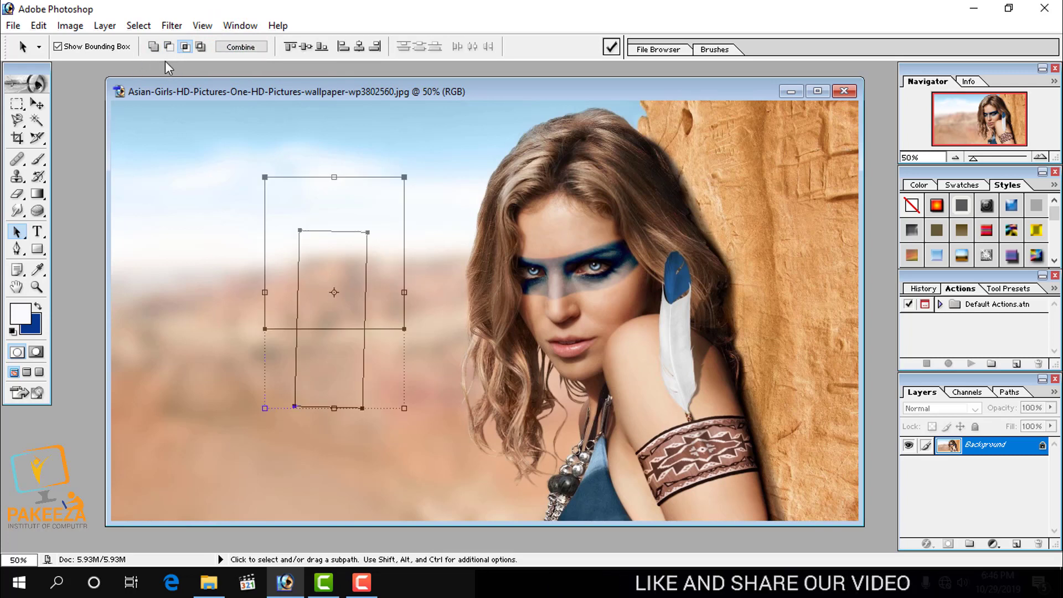
Try aligning the two paths by their vertical centers, undo the alignment, and reselect both paths.
{"action": "left_click", "coordinate": [304, 47]}
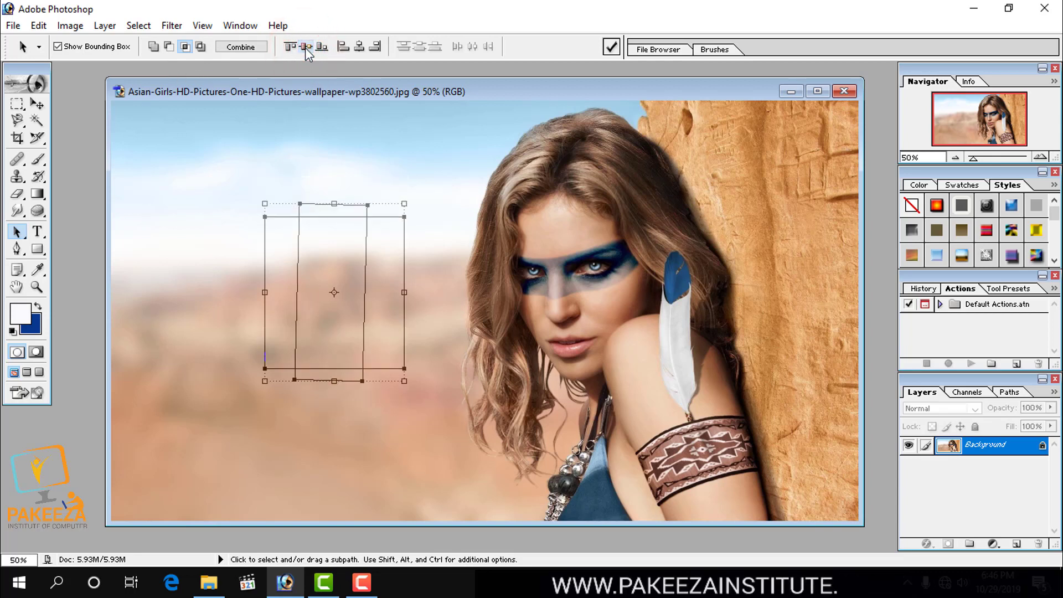
{"action": "left_click", "coordinate": [349, 53]}
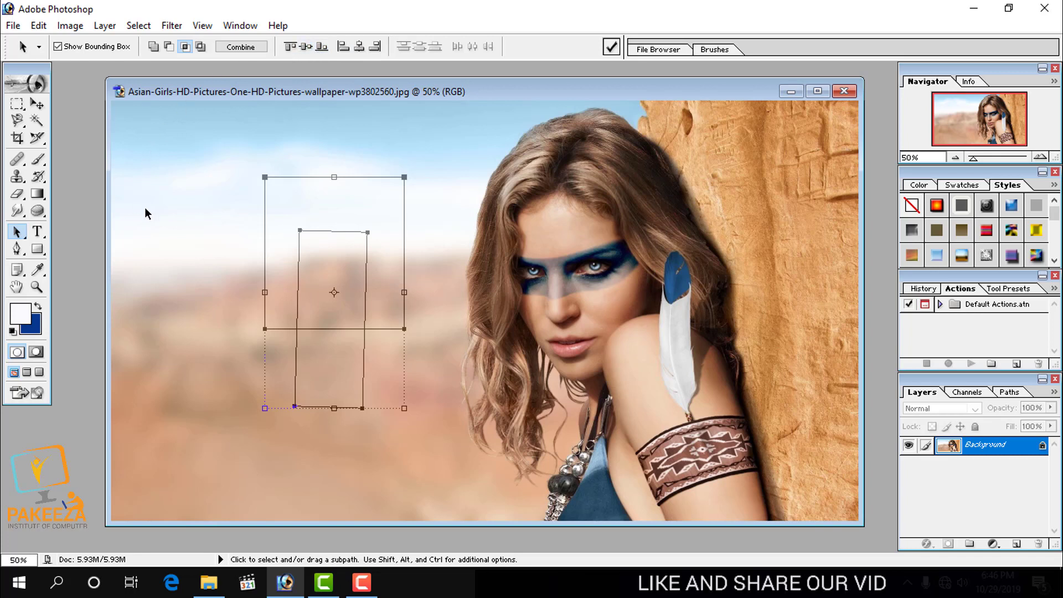
{"action": "left_click", "coordinate": [186, 216]}
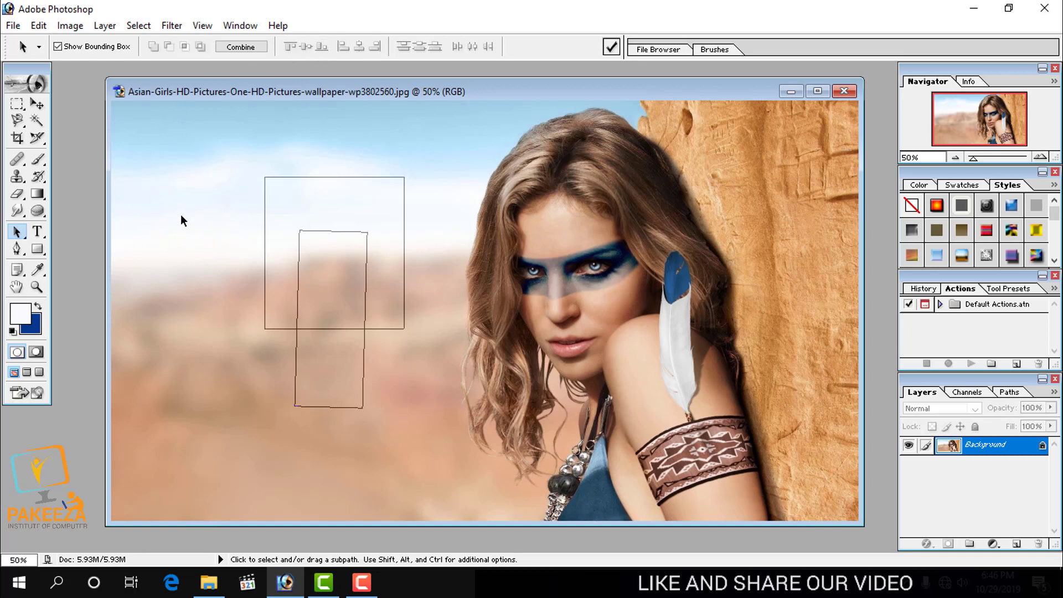
{"action": "left_click_drag", "start_coordinate": [213, 152], "coordinate": [460, 449]}
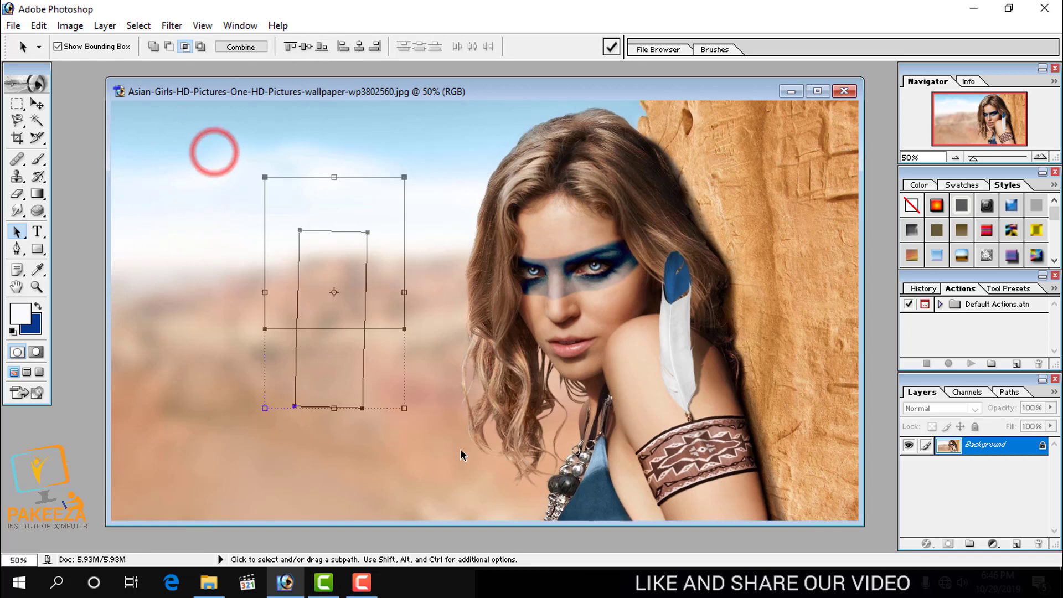
Separate the two paths by moving the narrow rectangle over the woman's face and the square further left across the sky.
{"action": "left_click", "coordinate": [206, 279]}
{"action": "left_click", "coordinate": [332, 230]}
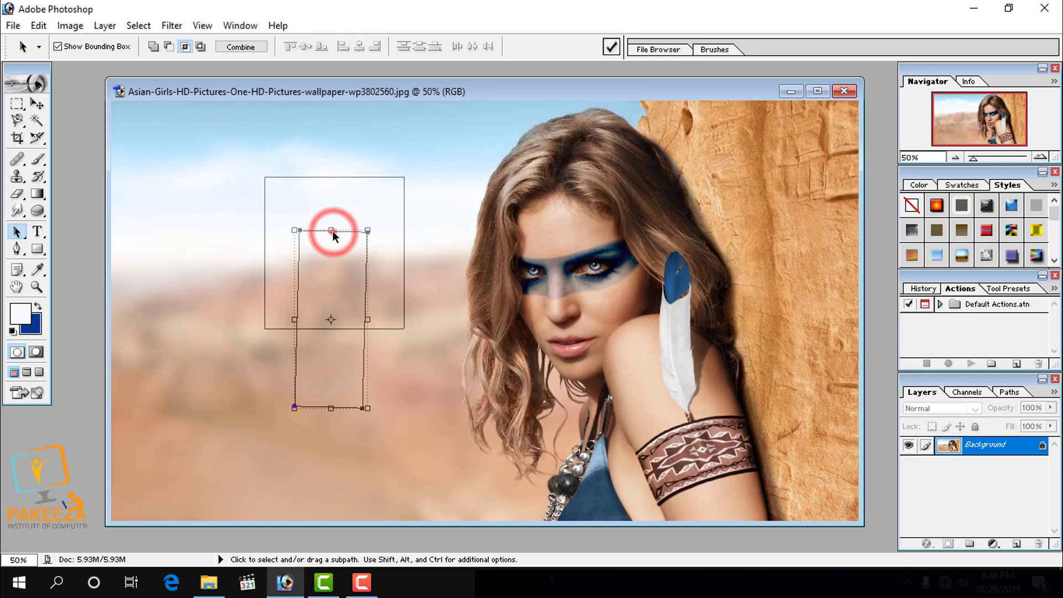
{"action": "left_click_drag", "start_coordinate": [332, 230], "coordinate": [622, 237]}
{"action": "left_click", "coordinate": [324, 177]}
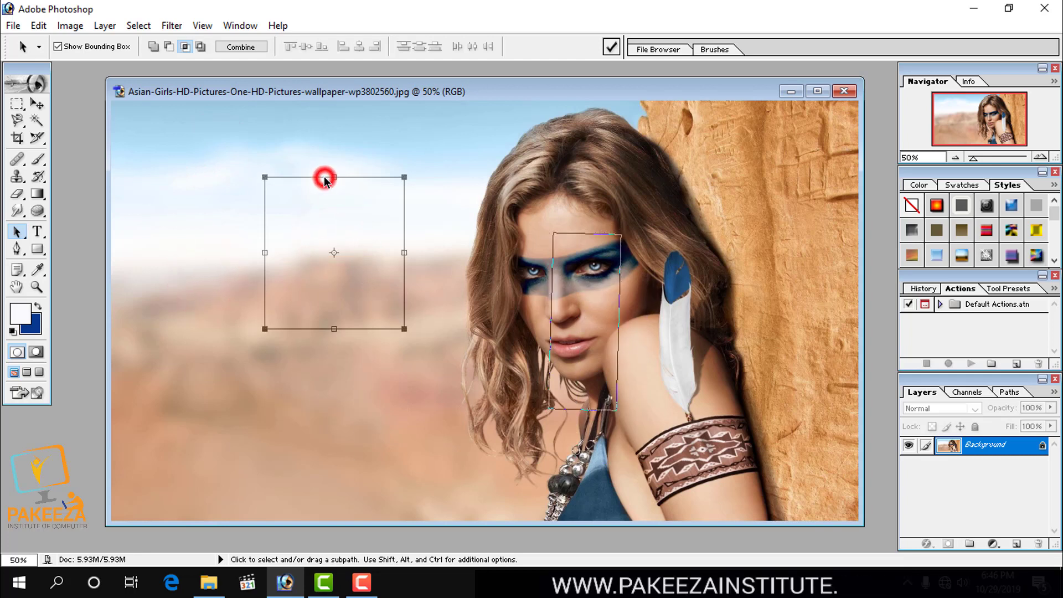
{"action": "left_click_drag", "start_coordinate": [324, 177], "coordinate": [252, 174]}
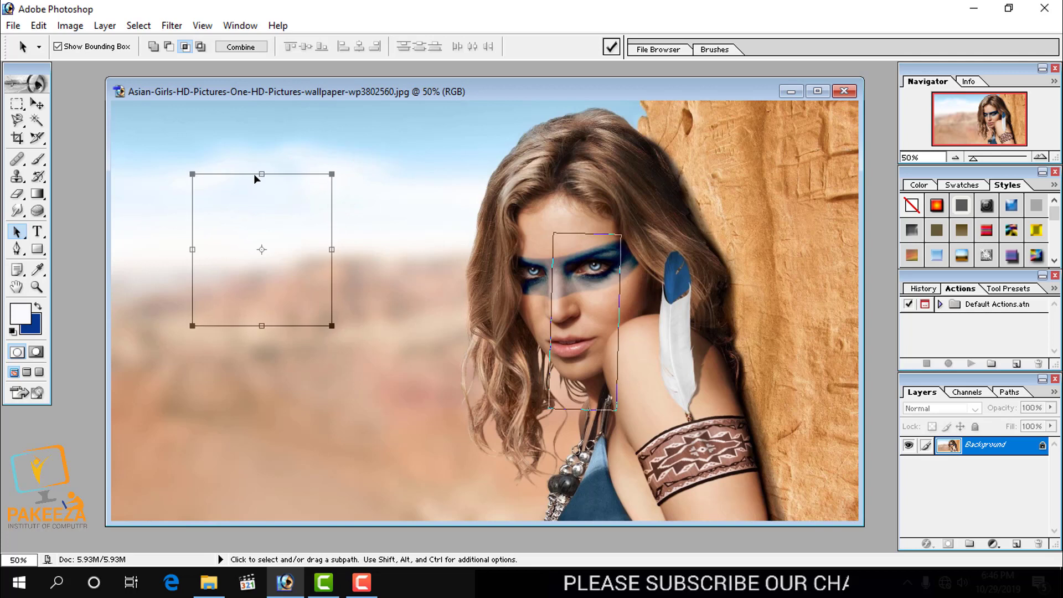
Enlarge the square path over the sky to about 144.1% width and 139.5% height from its upper-left corner.
{"action": "left_click_drag", "start_coordinate": [333, 327], "coordinate": [394, 386]}
{"action": "left_click", "coordinate": [430, 403]}
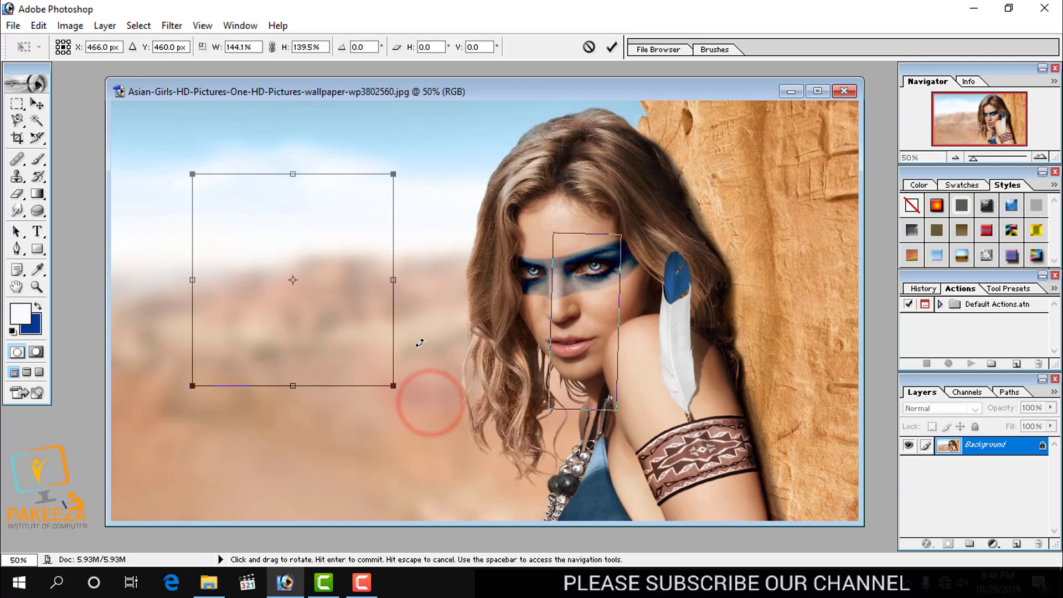
{"action": "key", "text": "Return"}
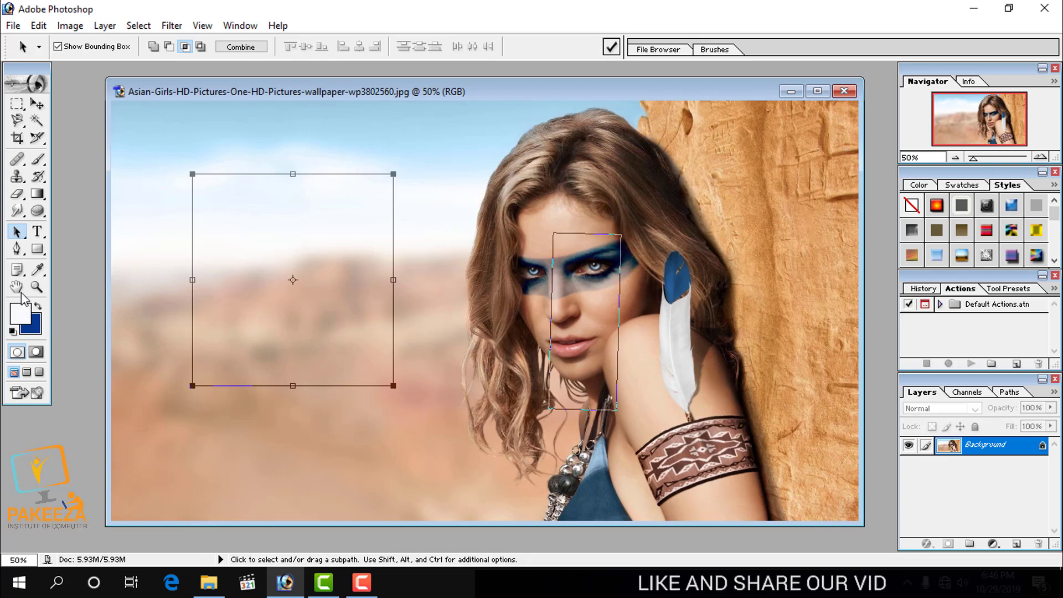
Switch to the Direct Selection tool and back to the Path Selection tool, and shift the whole square path slightly right.
{"action": "left_click", "coordinate": [18, 233]}
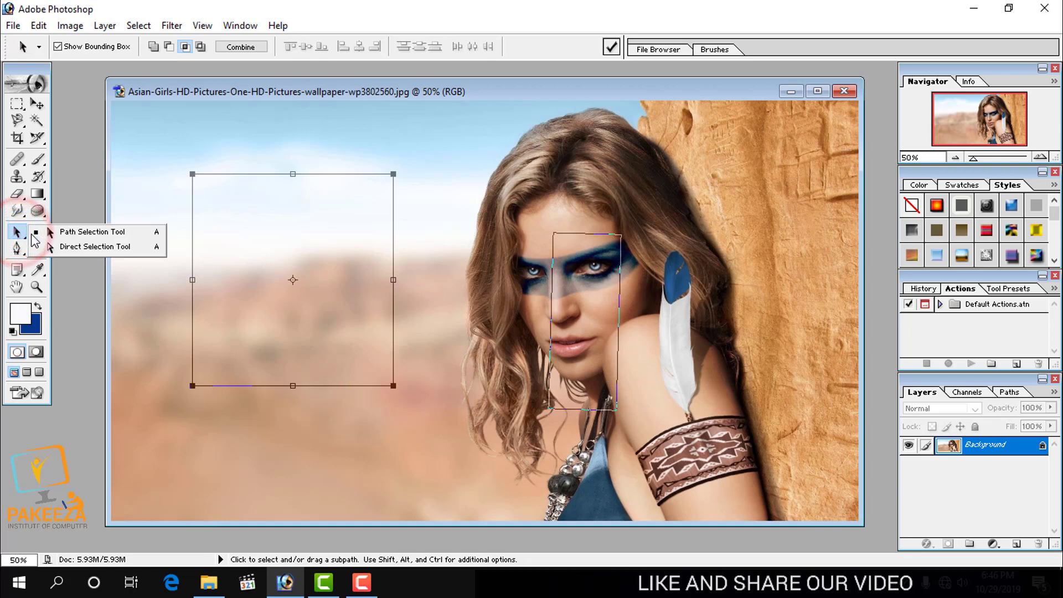
{"action": "left_click", "coordinate": [87, 249]}
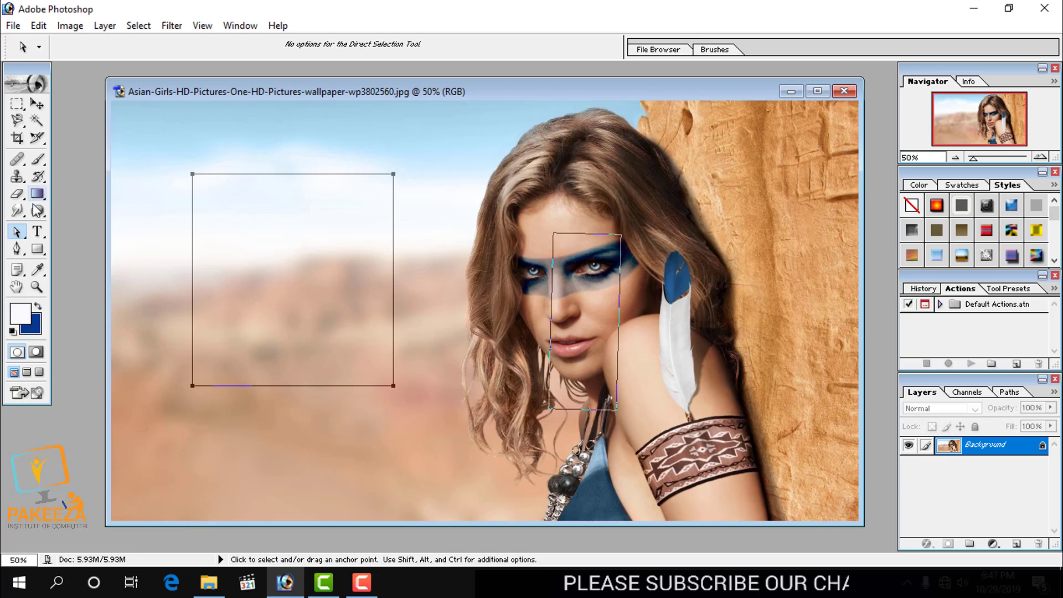
{"action": "left_click", "coordinate": [17, 231]}
{"action": "left_click", "coordinate": [79, 231]}
{"action": "left_click", "coordinate": [195, 175]}
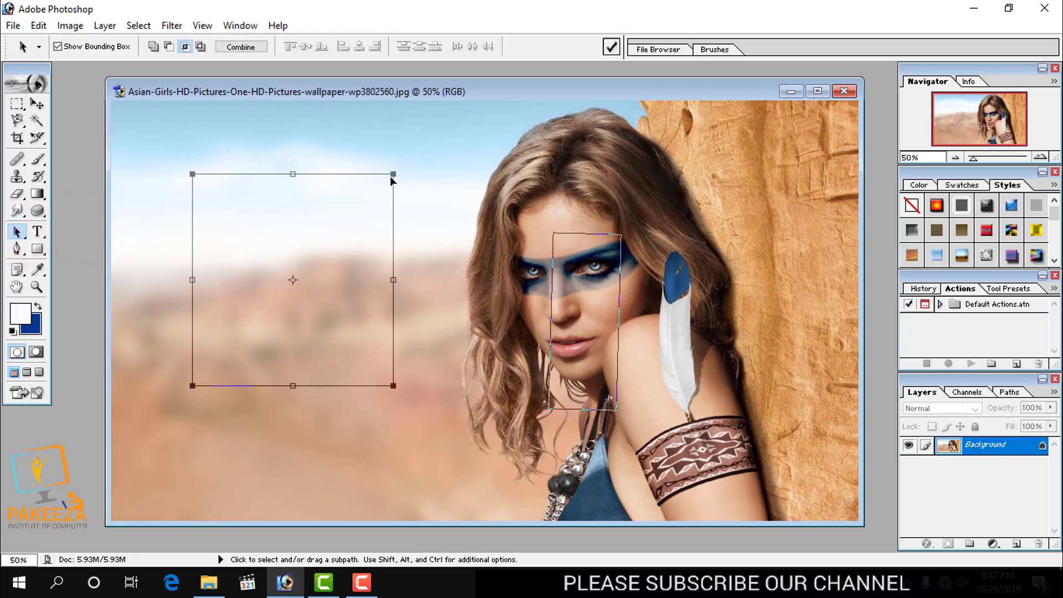
{"action": "mouse_move", "coordinate": [392, 175]}
{"action": "left_mouse_down"}
{"action": "mouse_move", "coordinate": [350, 204]}
{"action": "mouse_move", "coordinate": [410, 180]}
{"action": "mouse_move", "coordinate": [399, 196]}
{"action": "mouse_move", "coordinate": [403, 179]}
{"action": "left_mouse_up"}
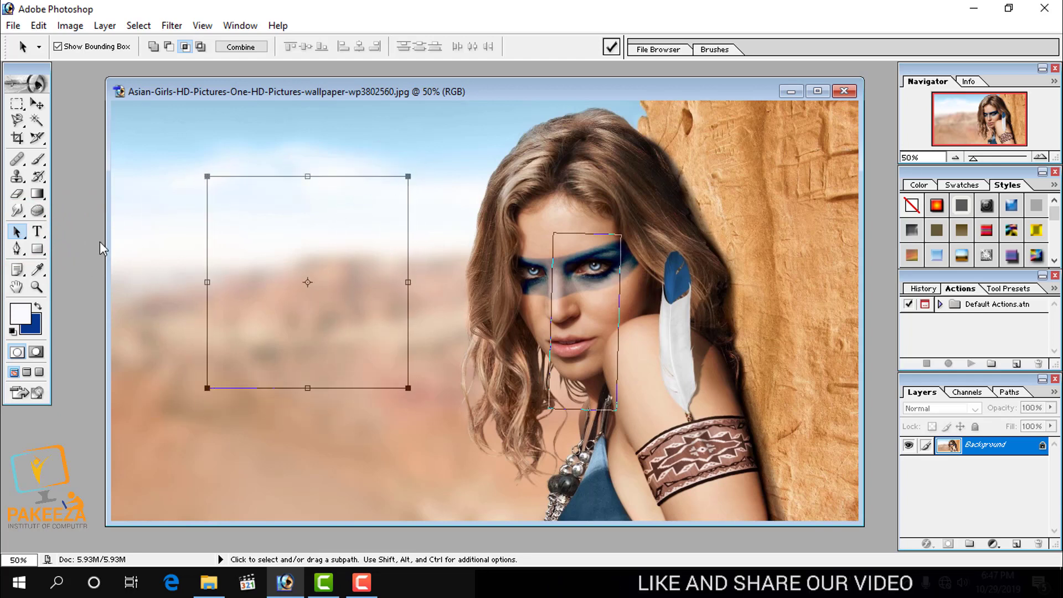
Using the Direct Selection tool, move the square path's two upper corner points downward and inward.
{"action": "left_click", "coordinate": [16, 236]}
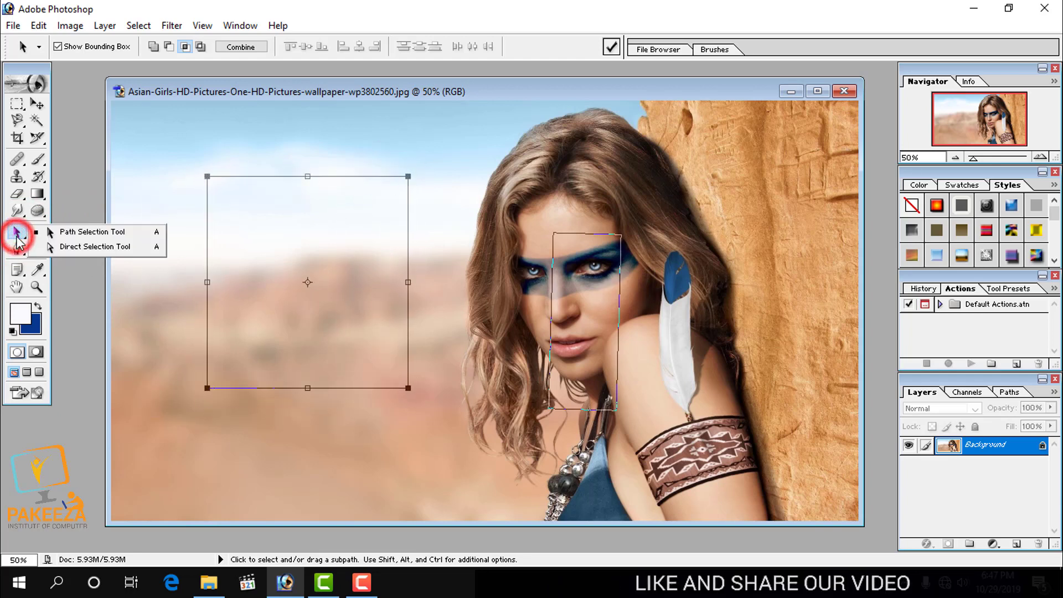
{"action": "left_click", "coordinate": [99, 248]}
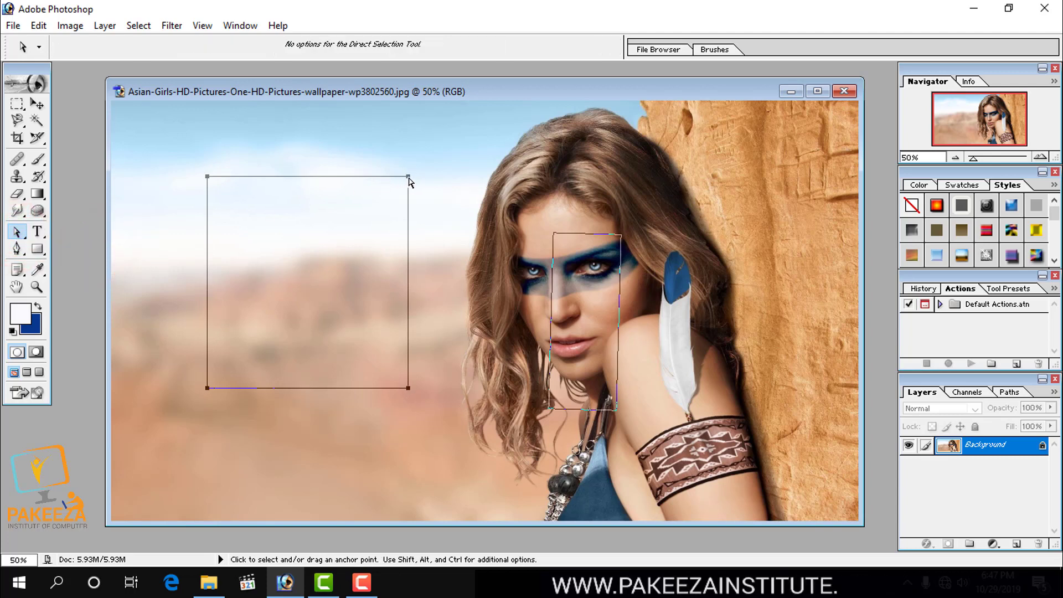
{"action": "left_click_drag", "start_coordinate": [409, 179], "coordinate": [403, 242]}
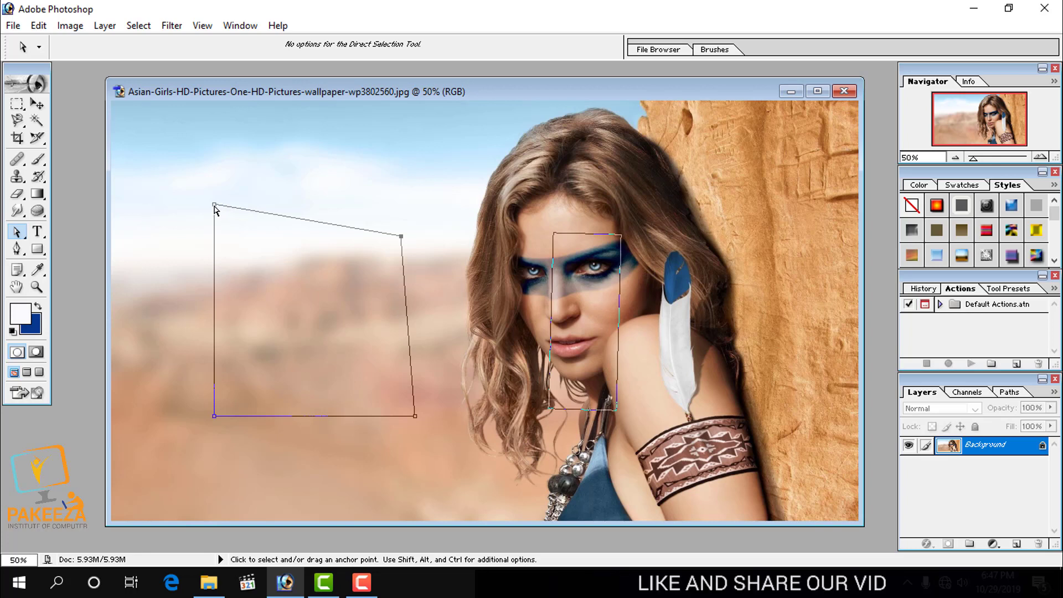
{"action": "left_click_drag", "start_coordinate": [215, 205], "coordinate": [221, 238]}
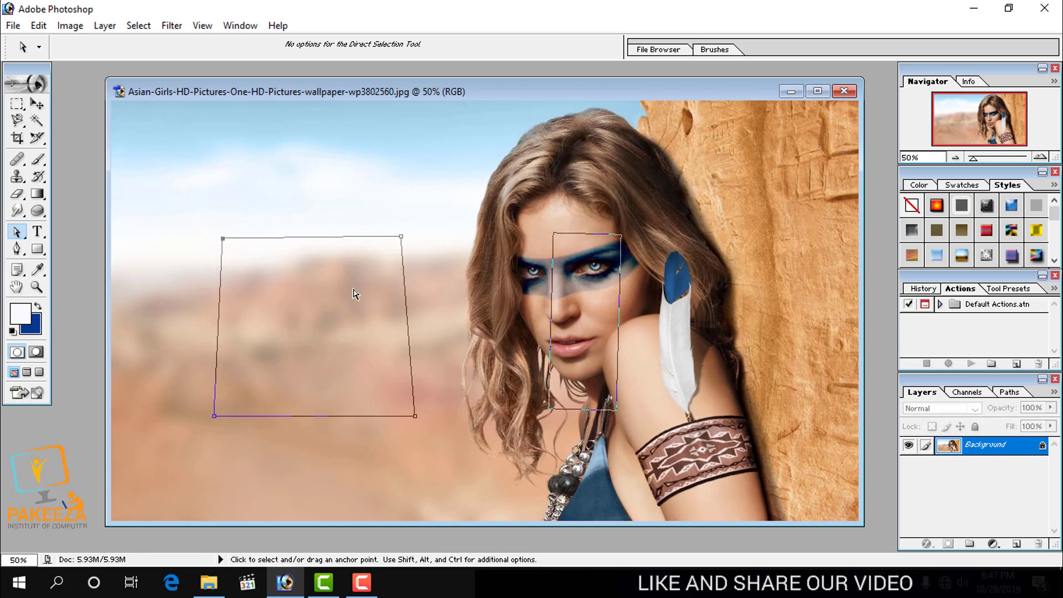
Reposition the square path's two lower corner points into an irregular four-sided shape, and hide the paths.
{"action": "left_click_drag", "start_coordinate": [415, 416], "coordinate": [304, 360]}
{"action": "left_click", "coordinate": [216, 418]}
{"action": "left_click_drag", "start_coordinate": [218, 418], "coordinate": [279, 321]}
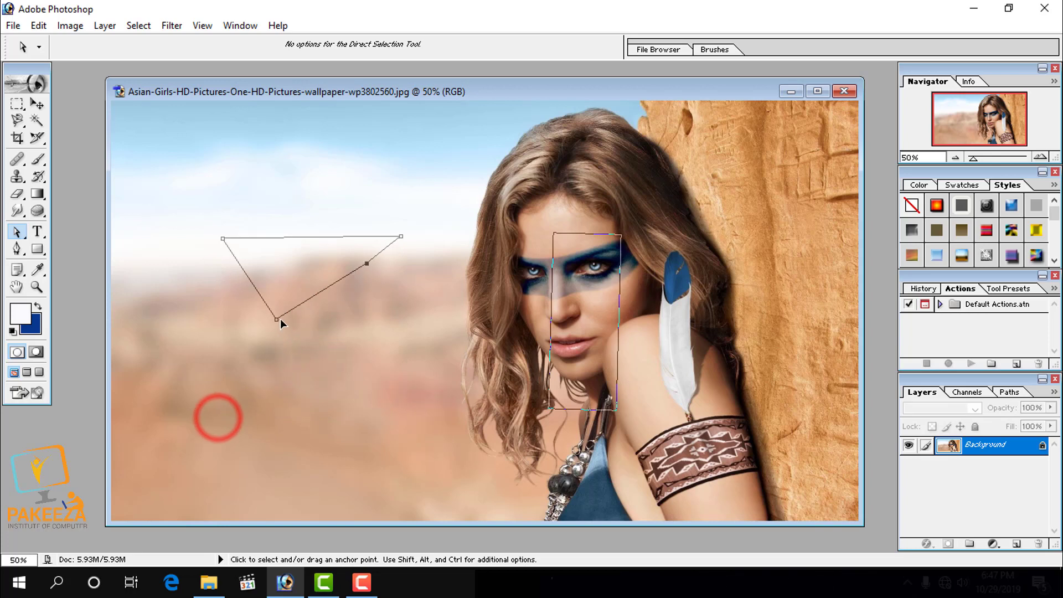
{"action": "left_click_drag", "start_coordinate": [366, 264], "coordinate": [402, 398]}
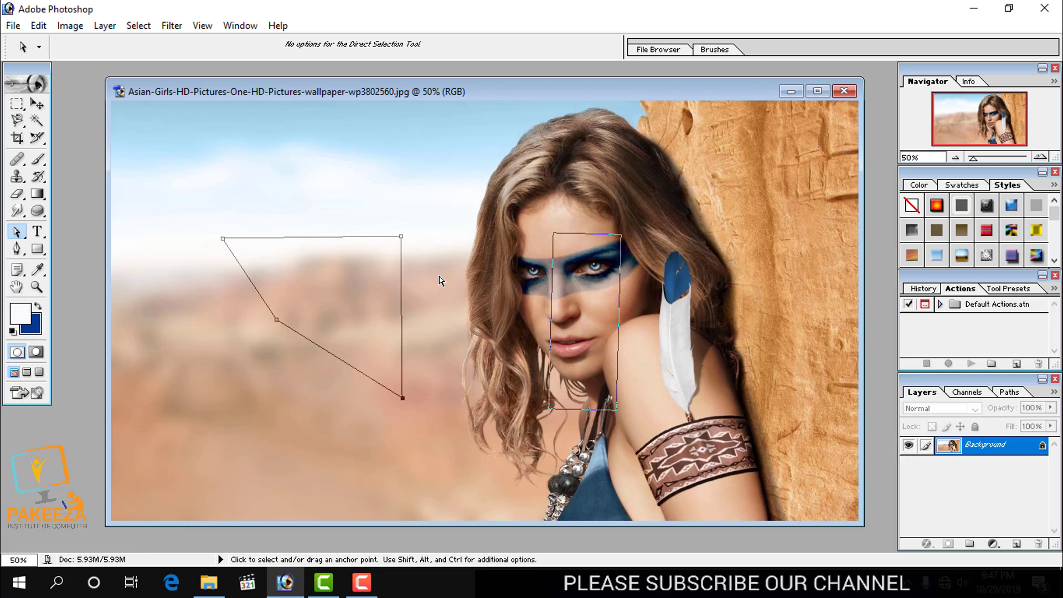
{"action": "key", "text": "Return"}
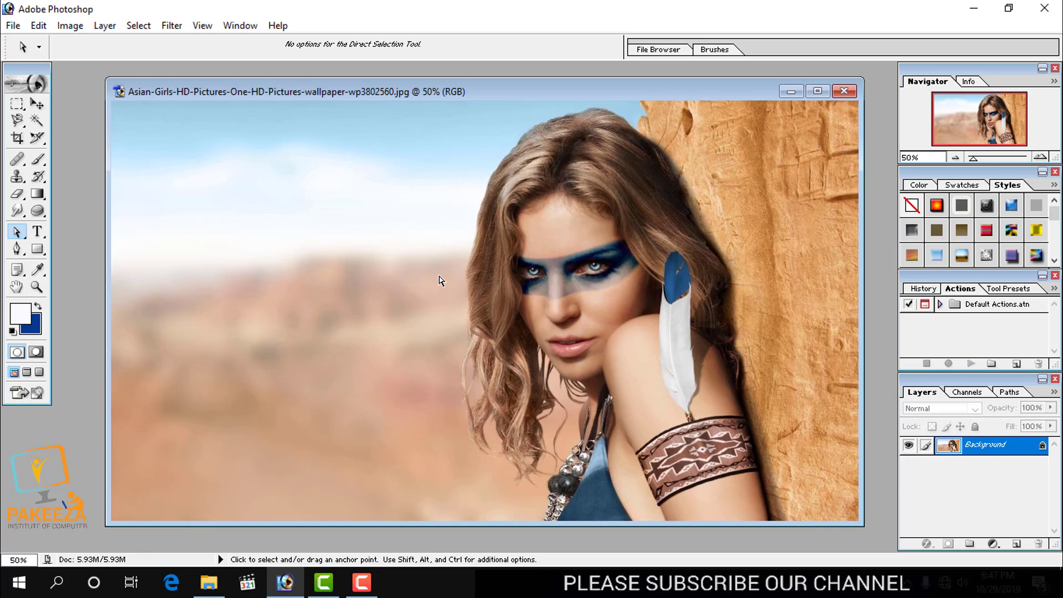
Draw two tall rounded rectangle paths with a 10 px radius side by side left of the woman.
{"action": "left_click", "coordinate": [36, 249]}
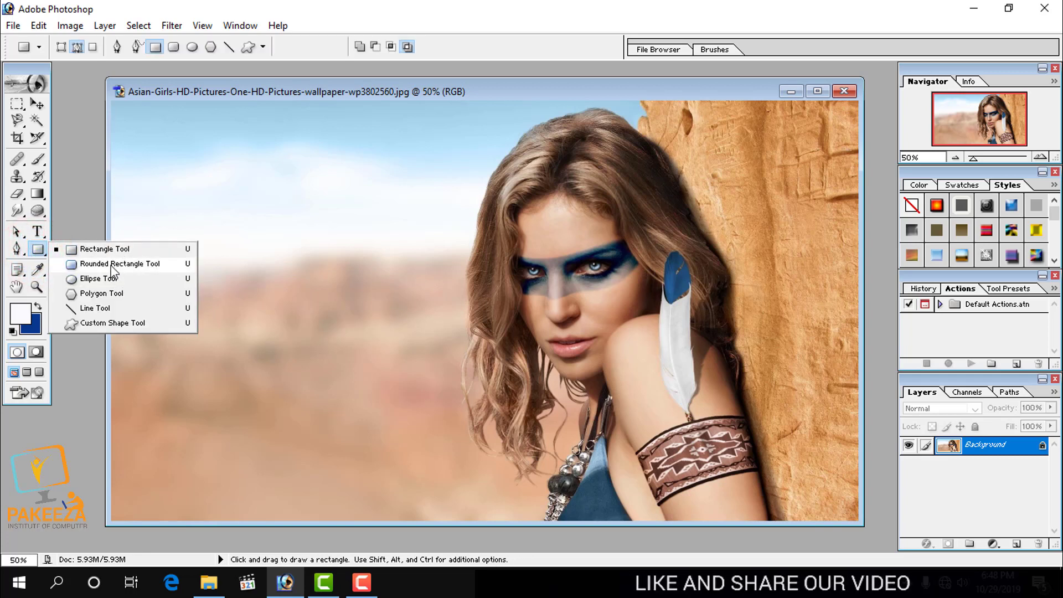
{"action": "left_click", "coordinate": [114, 264]}
{"action": "left_click_drag", "start_coordinate": [215, 168], "coordinate": [329, 414]}
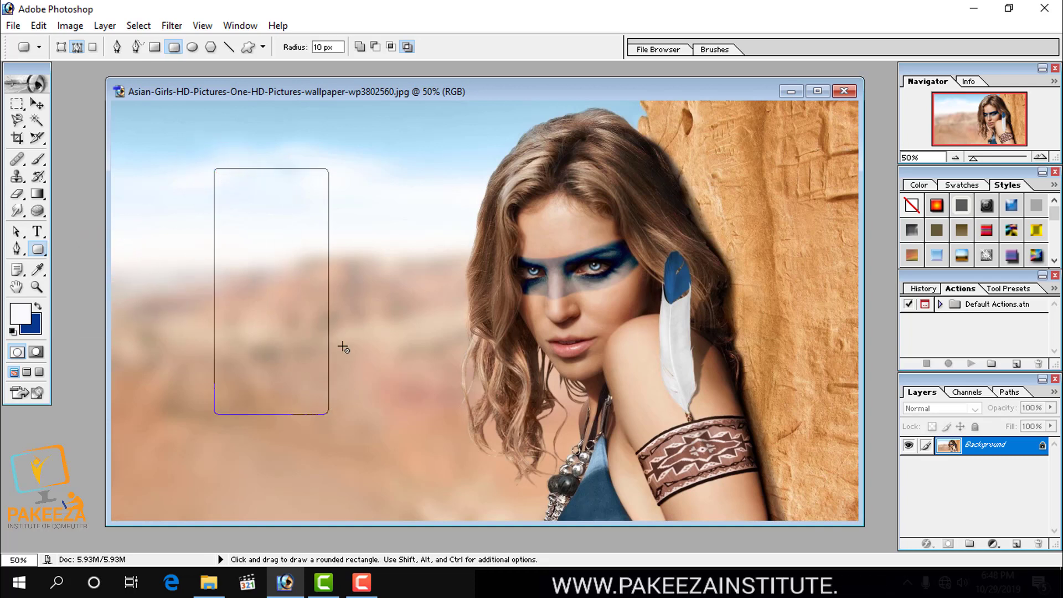
{"action": "left_click_drag", "start_coordinate": [348, 169], "coordinate": [453, 413]}
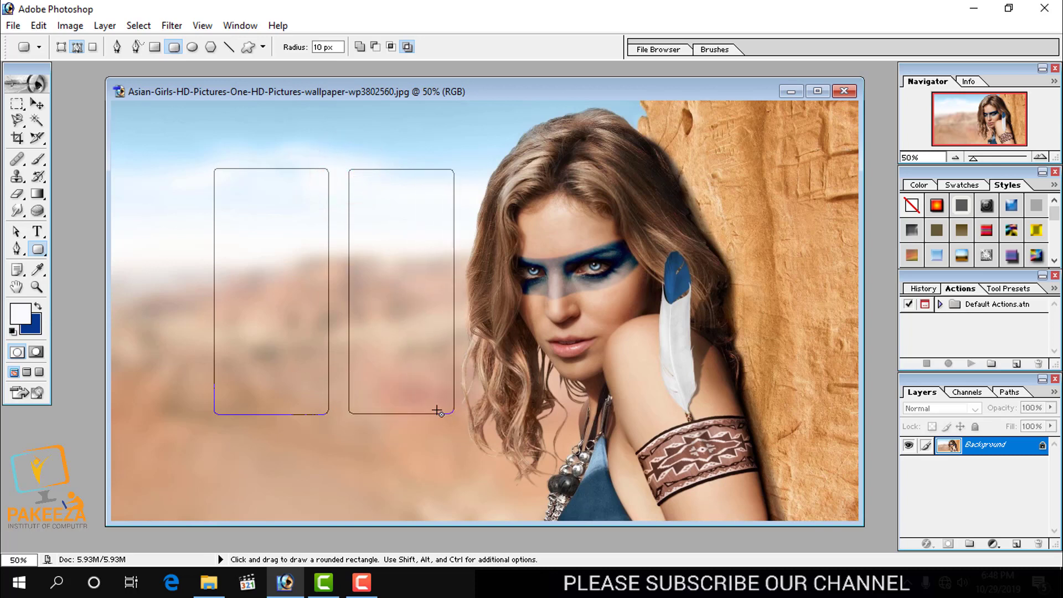
Reshape the left rounded rectangle's right side with the Direct Selection tool, moving its anchor points and bending the upper segment into an inward curve.
{"action": "left_click", "coordinate": [18, 231]}
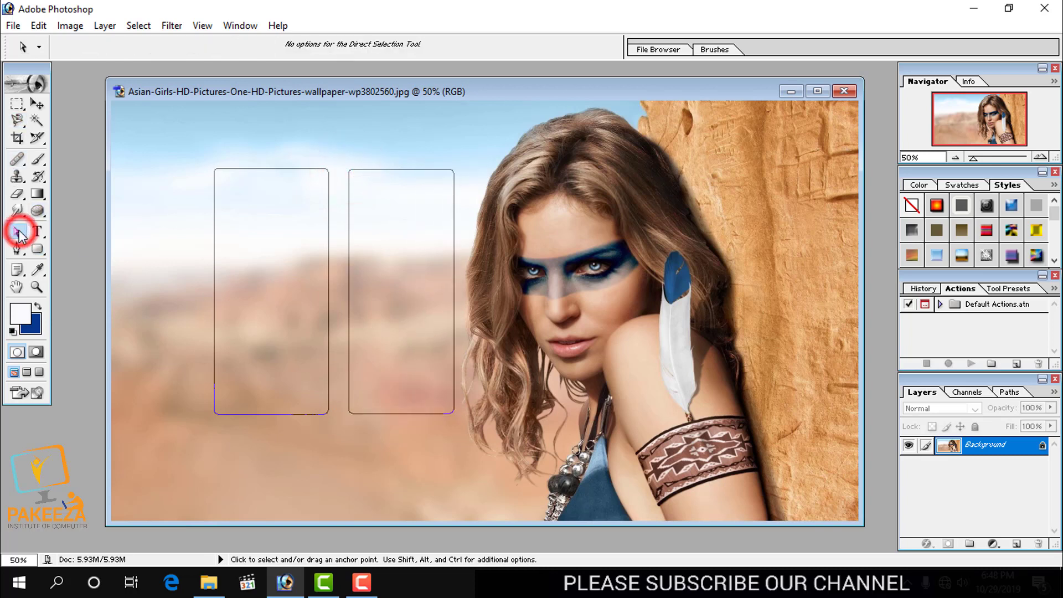
{"action": "left_click", "coordinate": [216, 172]}
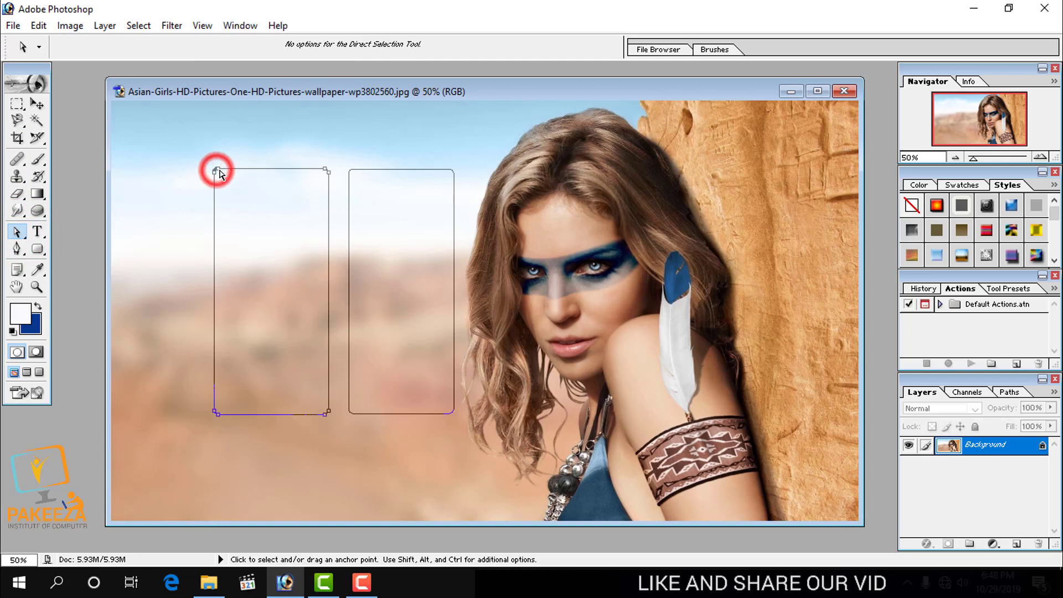
{"action": "left_click", "coordinate": [327, 171]}
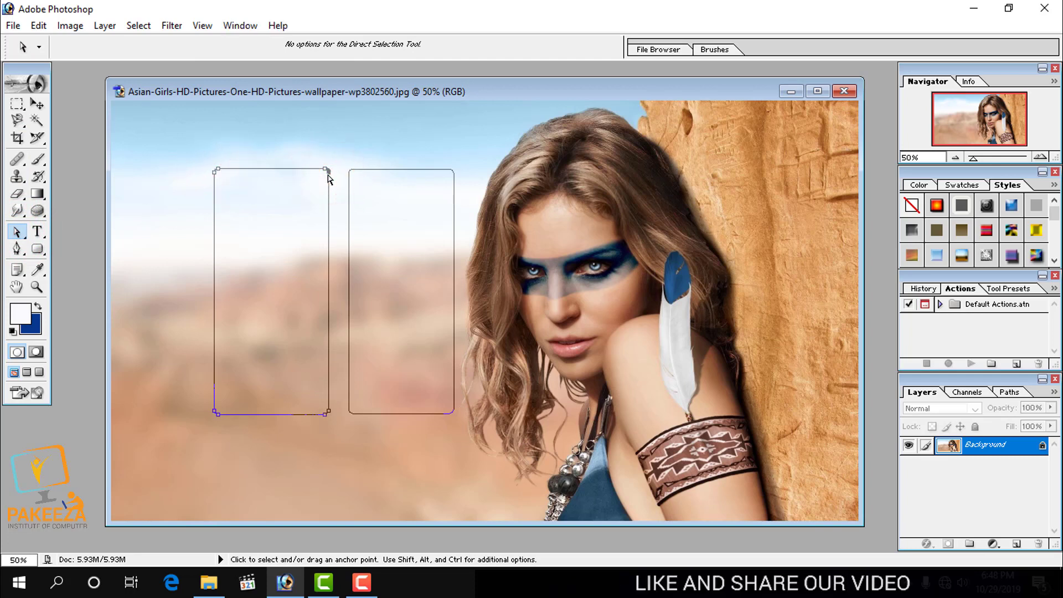
{"action": "left_click_drag", "start_coordinate": [322, 174], "coordinate": [303, 273]}
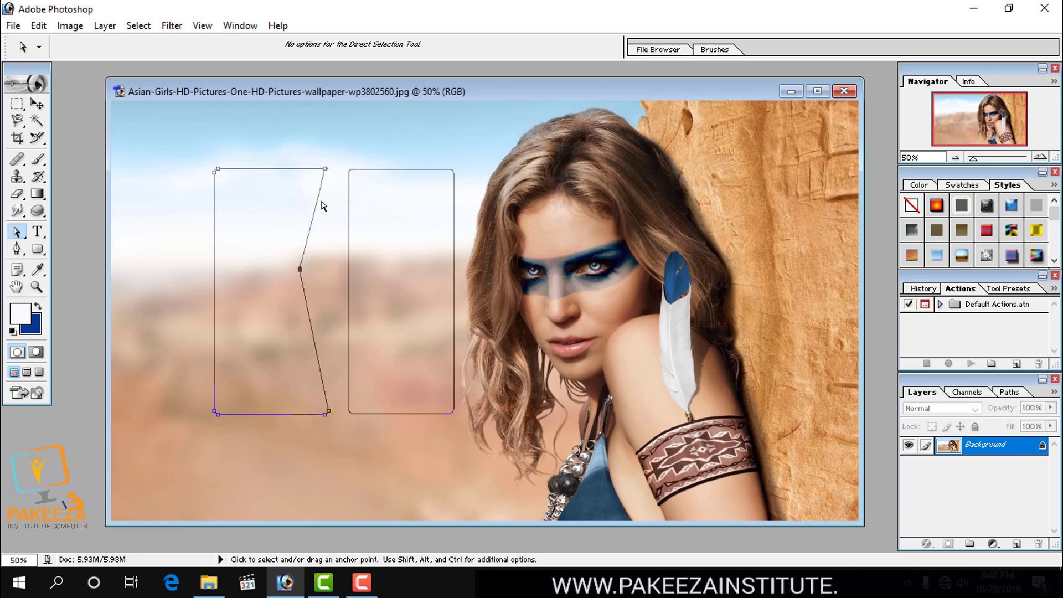
{"action": "left_click_drag", "start_coordinate": [326, 168], "coordinate": [259, 142]}
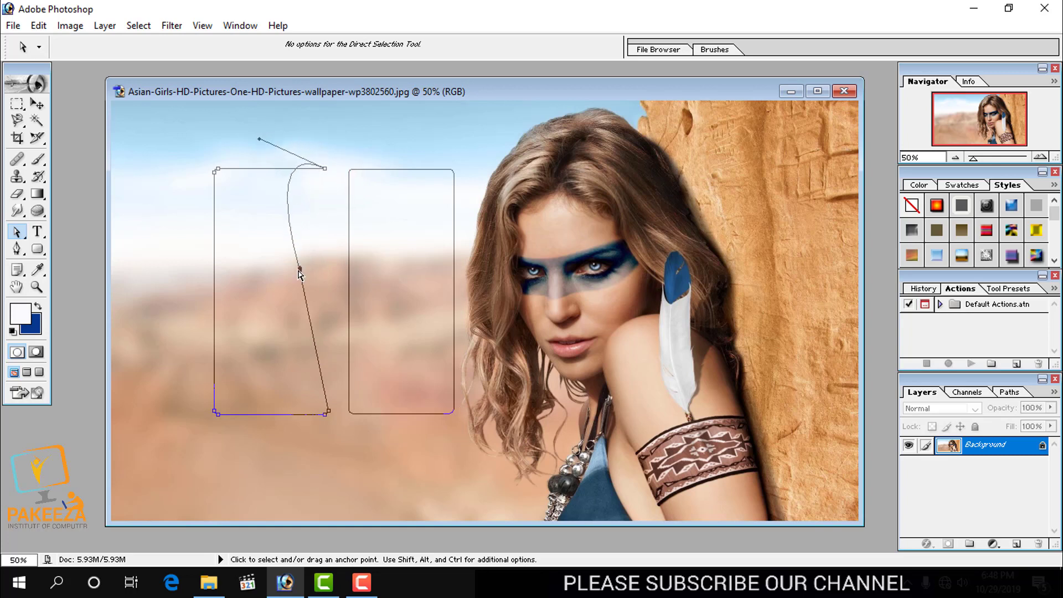
{"action": "left_click_drag", "start_coordinate": [298, 270], "coordinate": [281, 315]}
{"action": "mouse_move", "coordinate": [329, 411]}
{"action": "left_mouse_down"}
{"action": "mouse_move", "coordinate": [284, 422]}
{"action": "mouse_move", "coordinate": [327, 420]}
{"action": "left_mouse_up"}
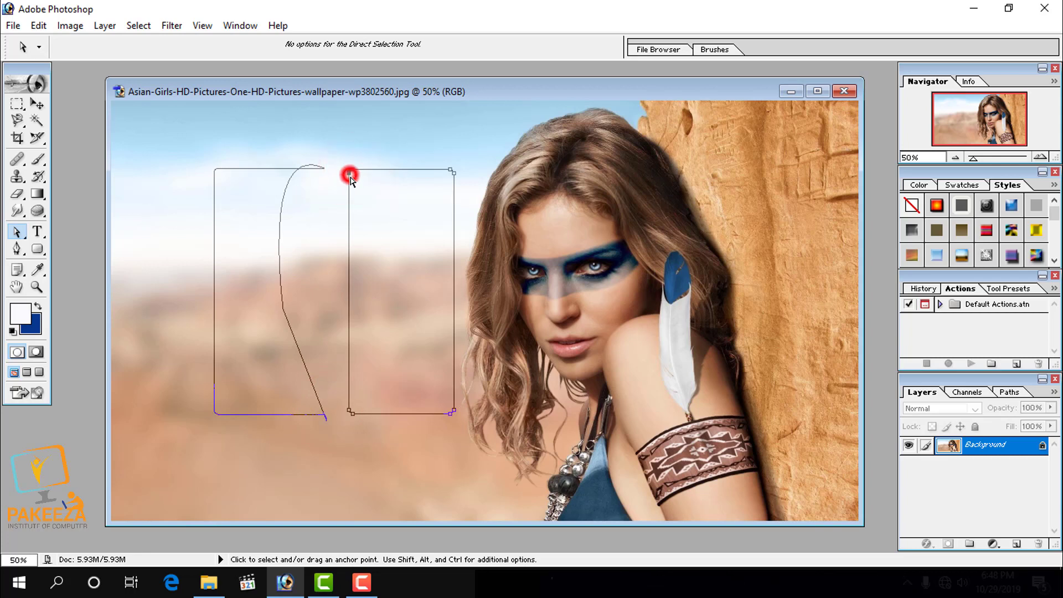
Distort the right rounded rectangle by moving its upper-left and lower-right anchor points and curving its right side with direction handles.
{"action": "left_click_drag", "start_coordinate": [349, 173], "coordinate": [340, 228]}
{"action": "left_click_drag", "start_coordinate": [351, 171], "coordinate": [376, 267]}
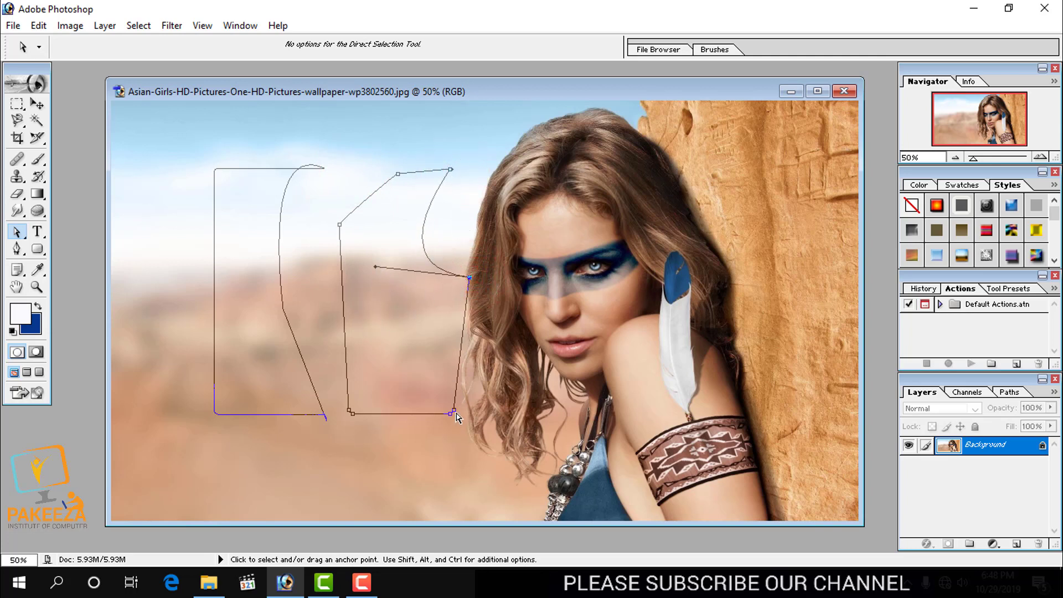
{"action": "left_click_drag", "start_coordinate": [454, 411], "coordinate": [421, 243]}
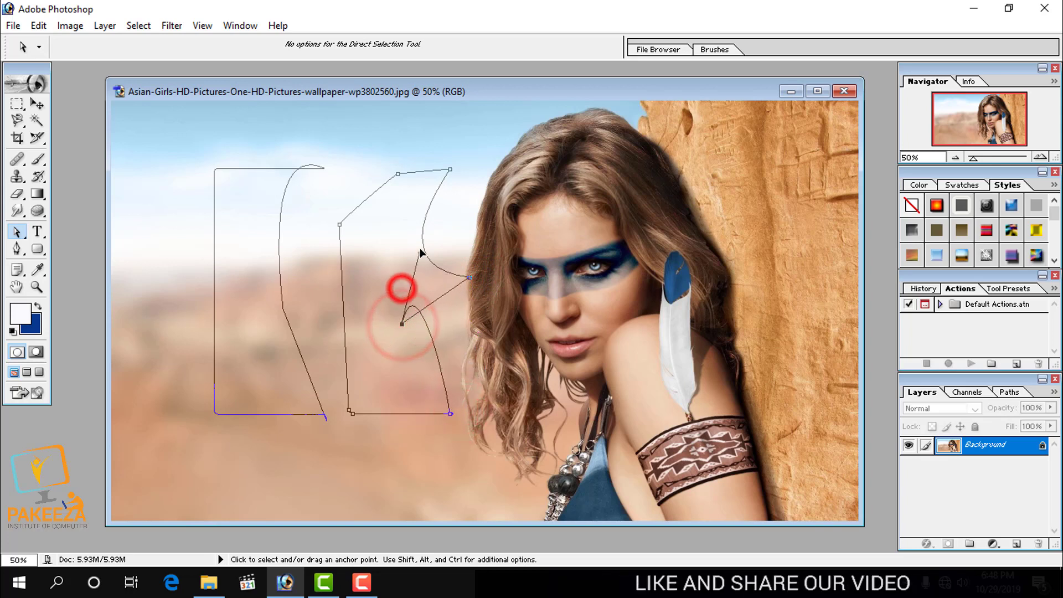
{"action": "left_click", "coordinate": [403, 324]}
{"action": "left_click", "coordinate": [439, 355]}
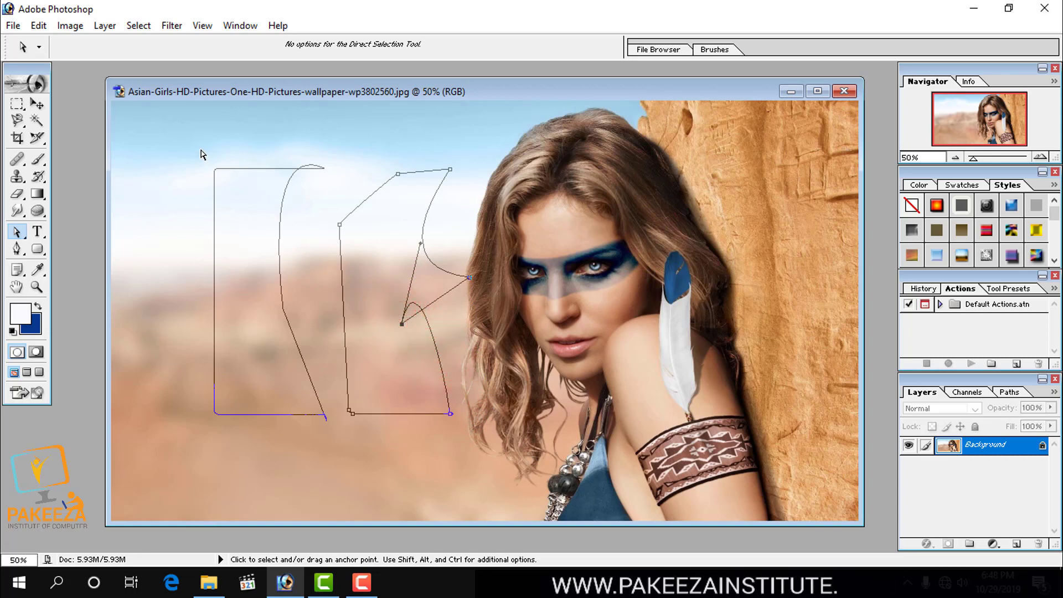
Select all anchor points of both reshaped paths and delete them.
{"action": "left_click_drag", "start_coordinate": [199, 153], "coordinate": [487, 494]}
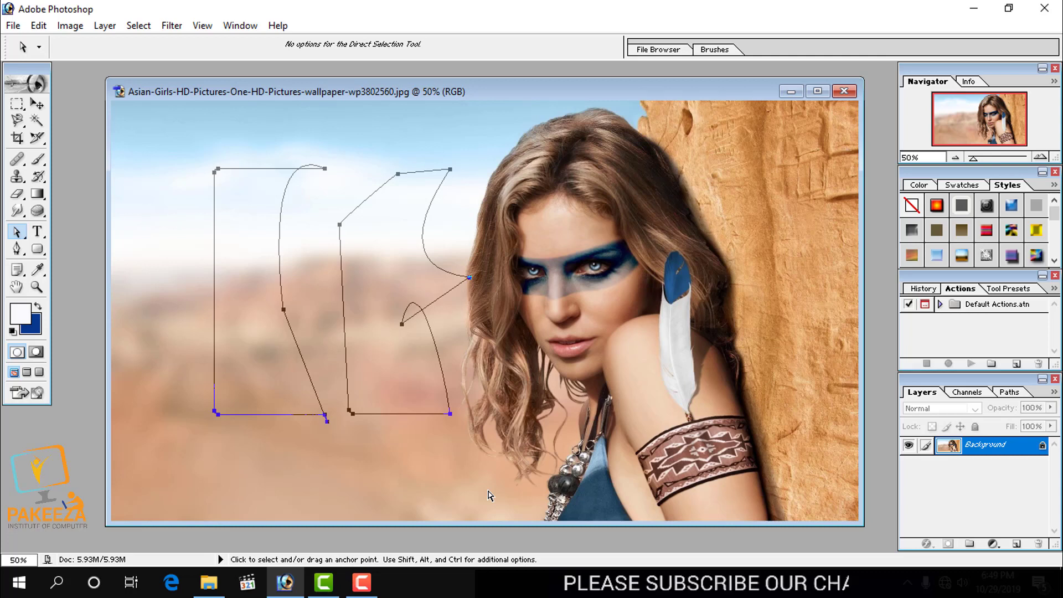
{"action": "key", "text": "Delete"}
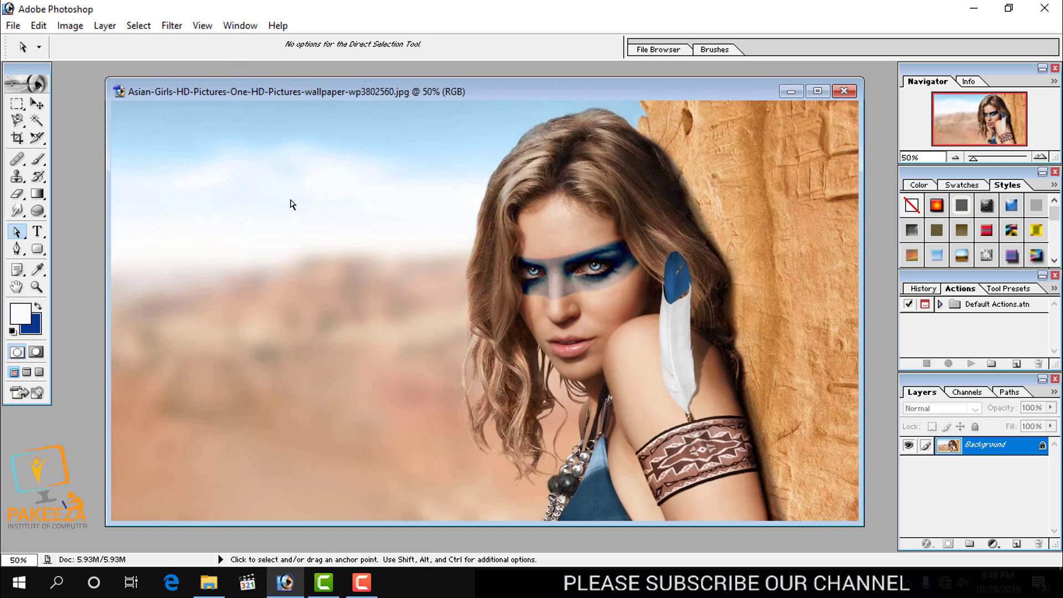
{"action": "left_click", "coordinate": [369, 585]}
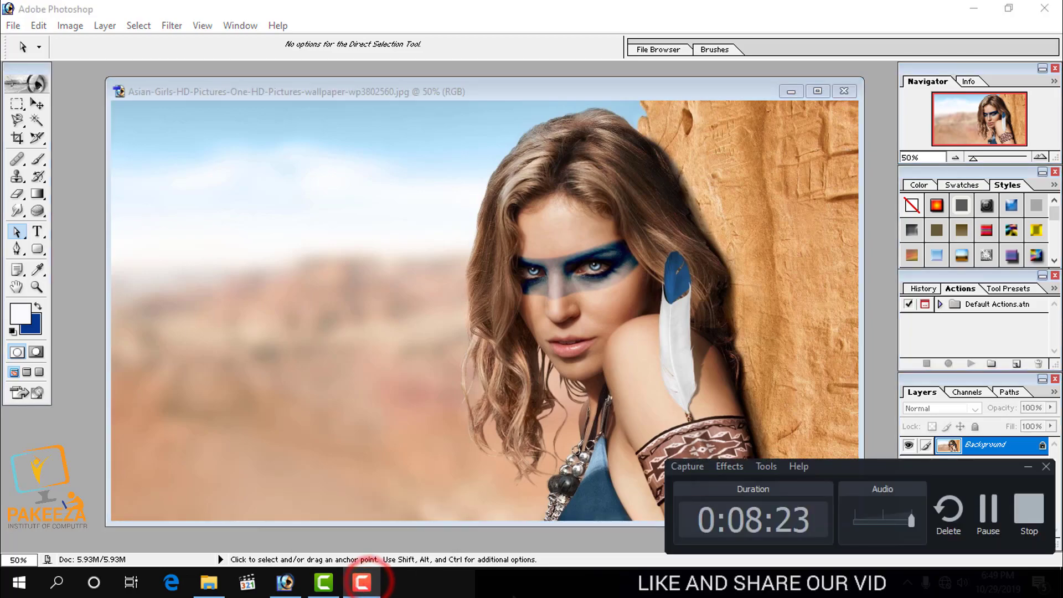